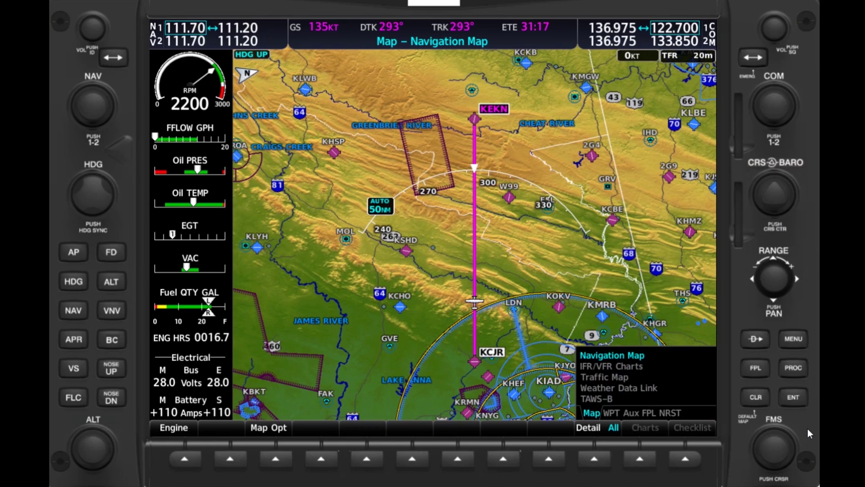
# Step: Browse the MFD page groups from Map through WPT, Aux and FPL
pyautogui.click(808, 429)
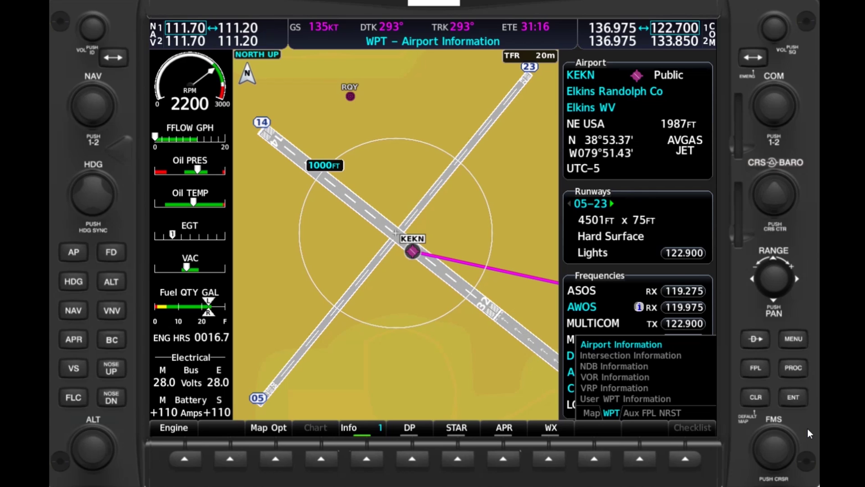
pyautogui.click(808, 429)
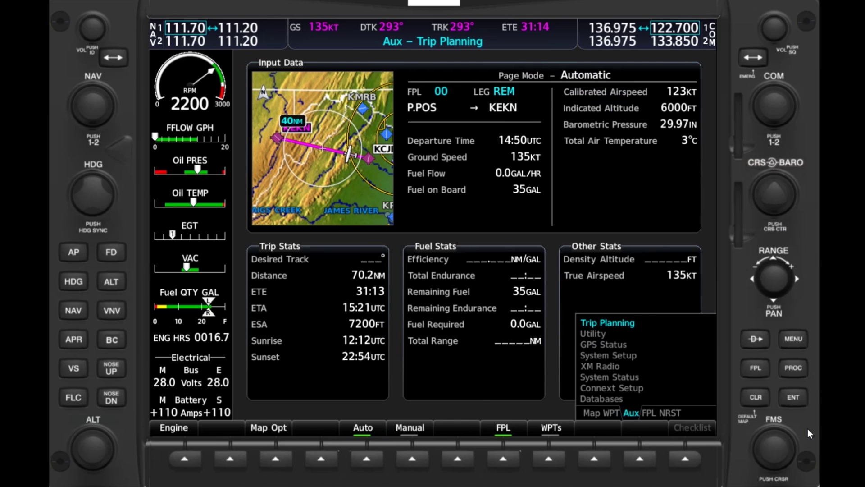
pyautogui.scroll(1, 808, 429)
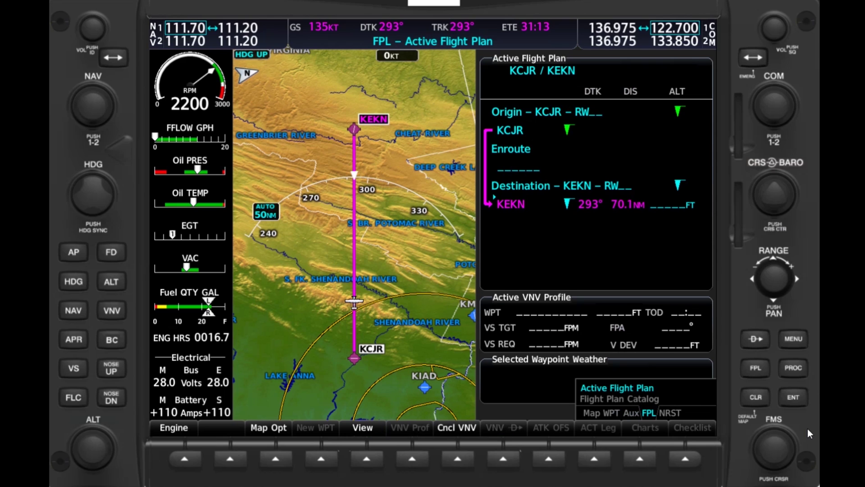
pyautogui.scroll(1, 808, 429)
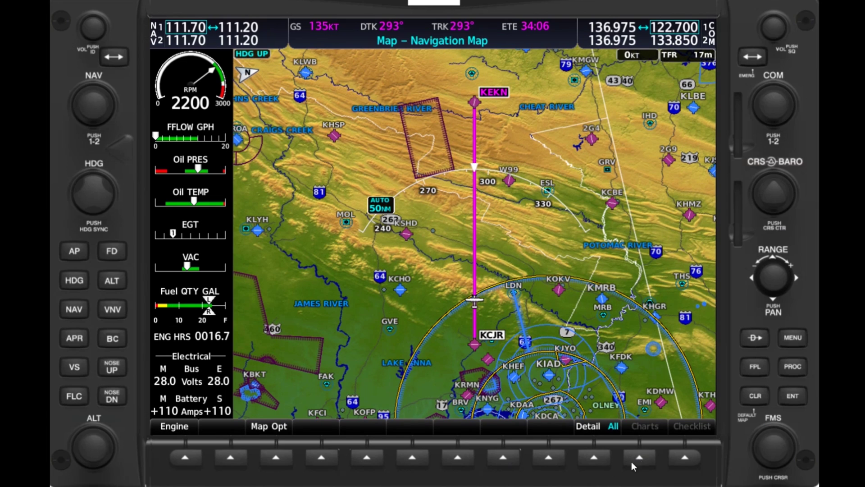
# Step: Overlay traffic on the navigation map, view it at the 15 NM range, and turn the overlay off
pyautogui.click(281, 459)
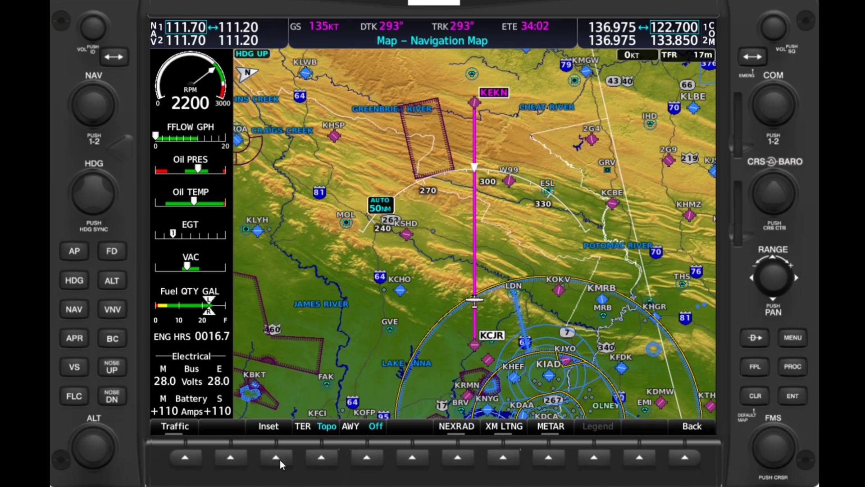
pyautogui.click(187, 462)
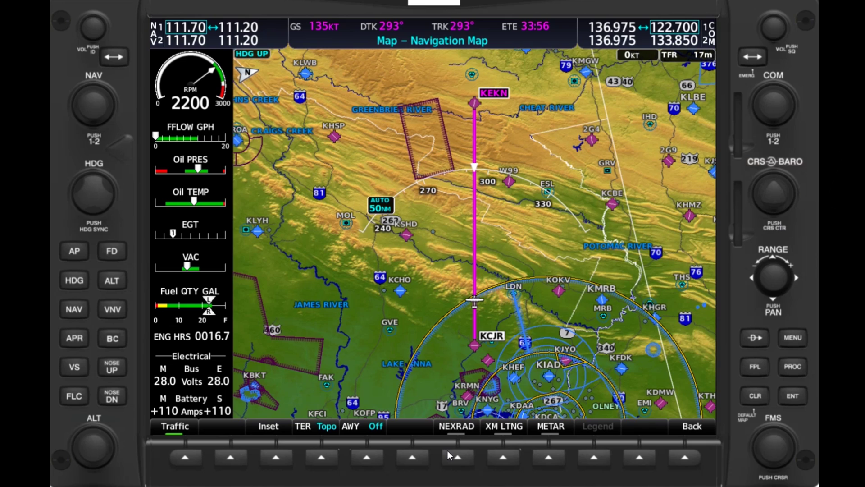
pyautogui.press('-')
pyautogui.press('-')
pyautogui.press('-')
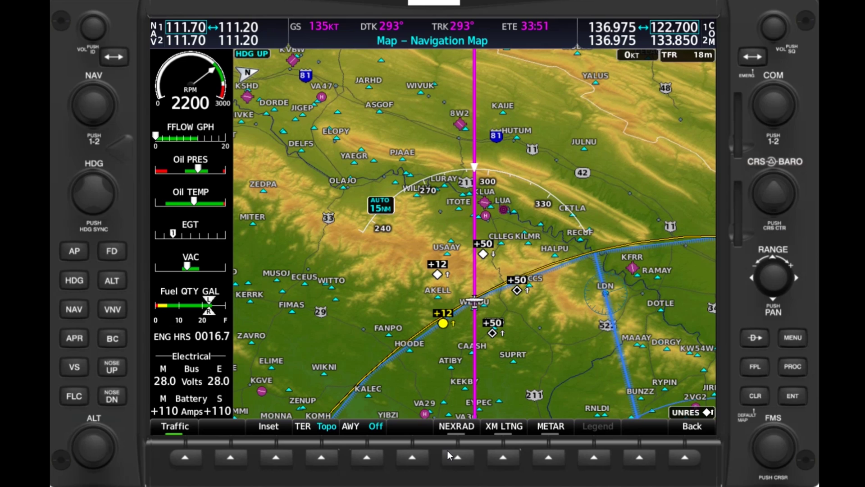
pyautogui.click(185, 458)
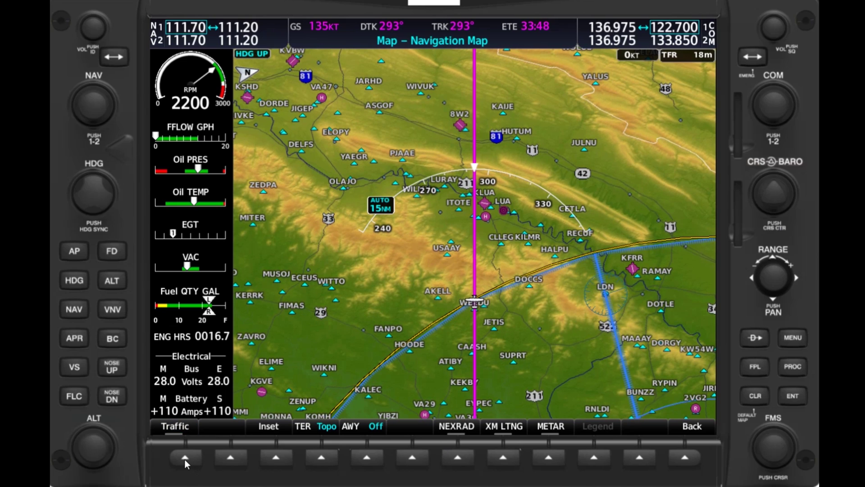
# Step: Display the vertical situation display inset beneath the map, switch it off, and return to the map options
pyautogui.click(277, 459)
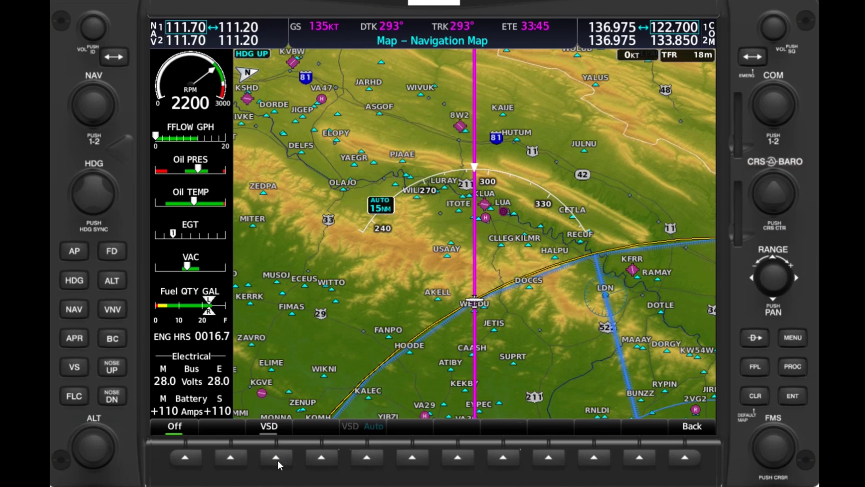
pyautogui.click(277, 458)
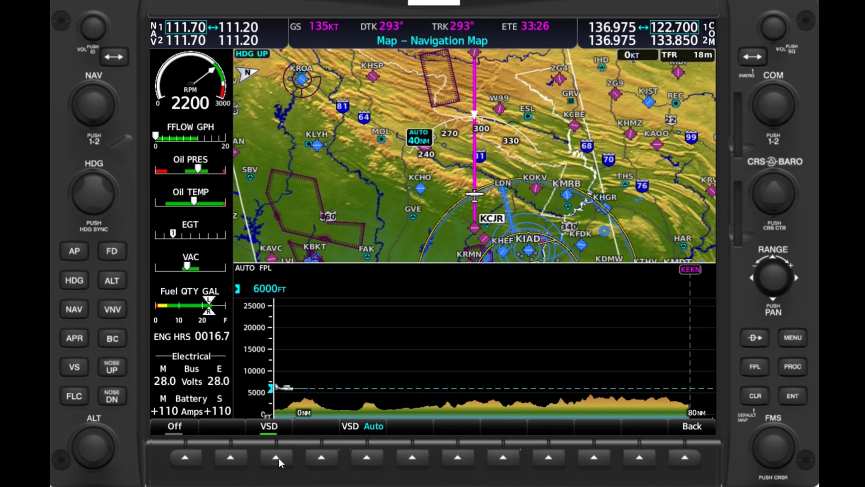
pyautogui.click(186, 459)
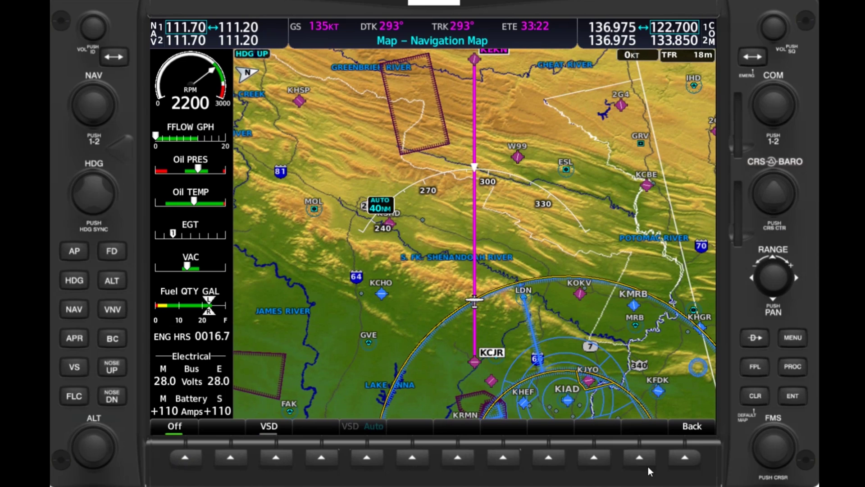
pyautogui.click(685, 457)
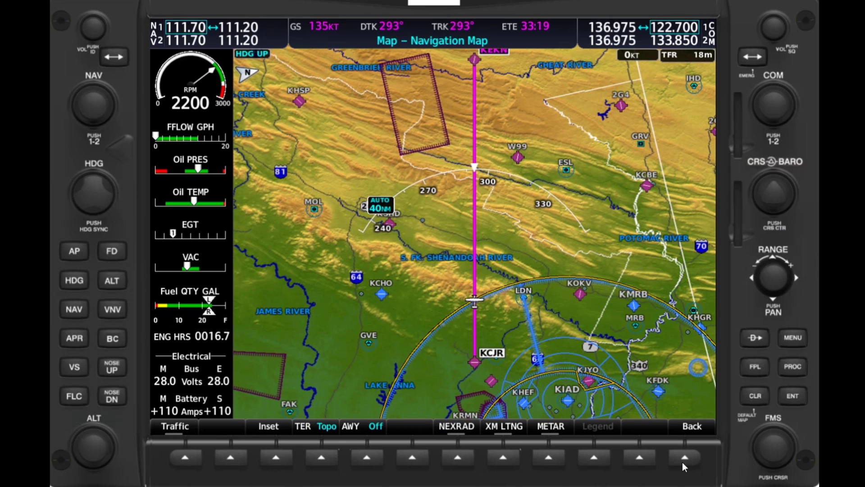
# Step: Cycle the map's terrain display through REL and Off and back to Topo
pyautogui.click(328, 462)
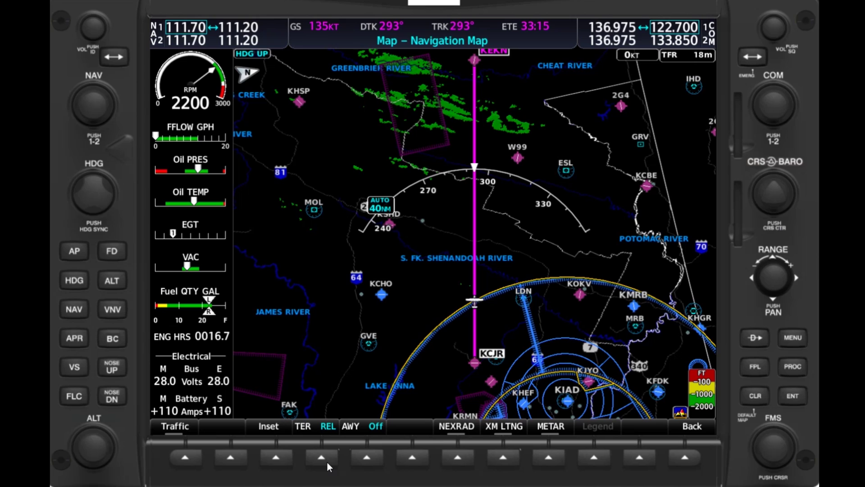
pyautogui.click(327, 462)
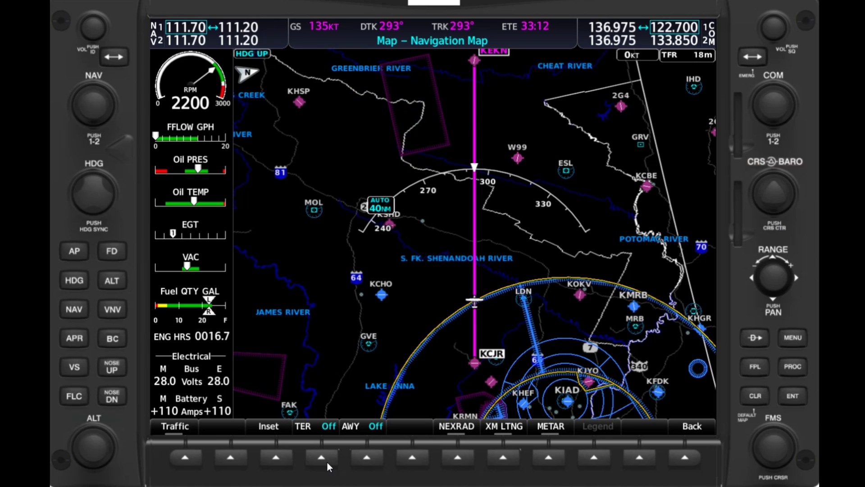
pyautogui.click(327, 462)
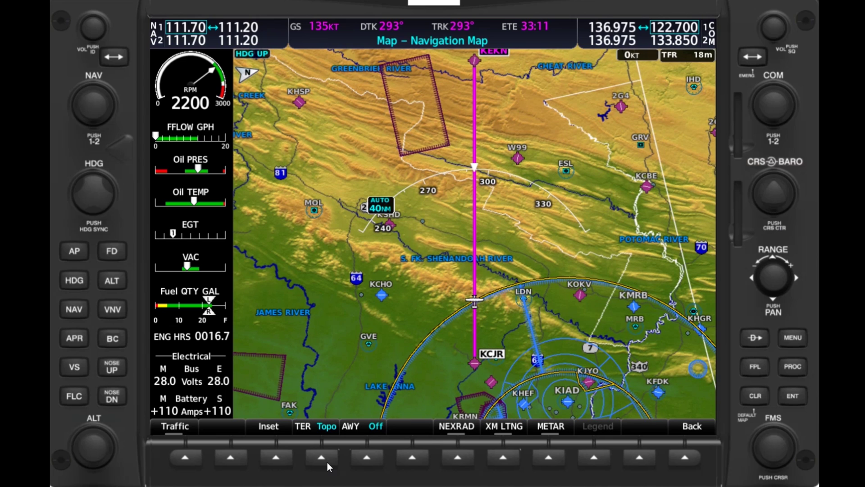
# Step: Cycle the map's airway display through On, LO and HI and back to Off
pyautogui.click(374, 458)
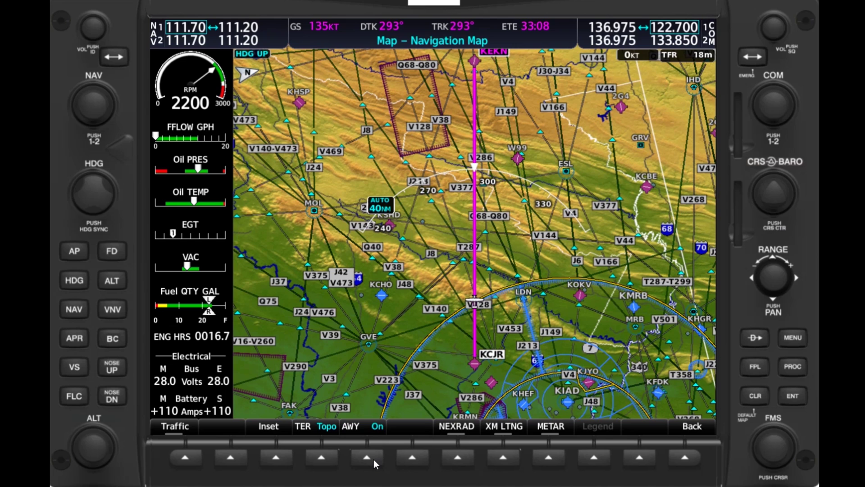
pyautogui.click(374, 459)
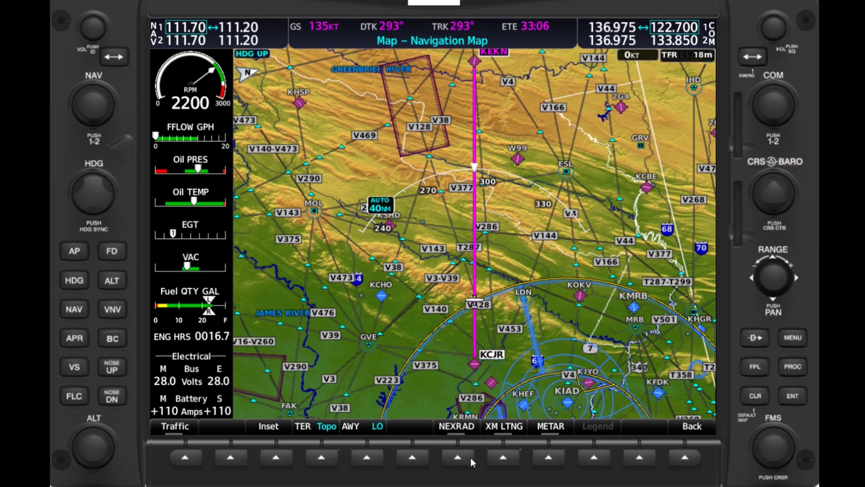
pyautogui.click(366, 459)
pyautogui.click(366, 459)
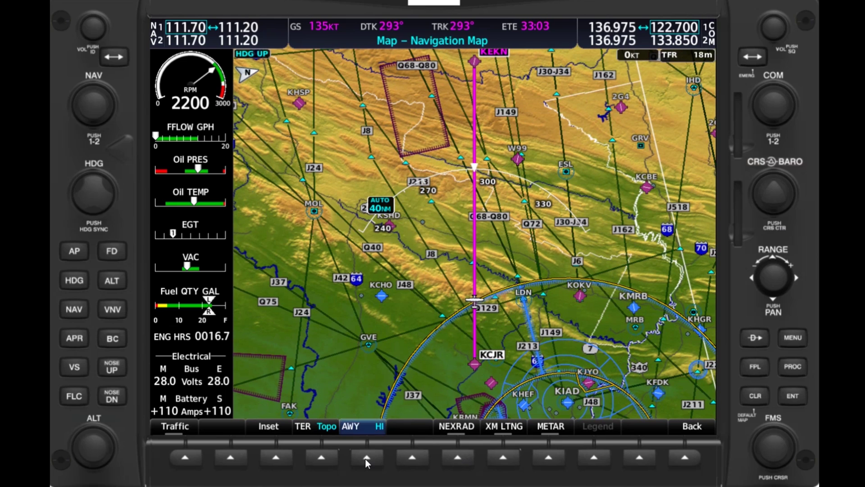
# Step: Overlay NEXRAD weather on the navigation map, view it at the 400 NM range, and toggle XM lightning
pyautogui.click(463, 462)
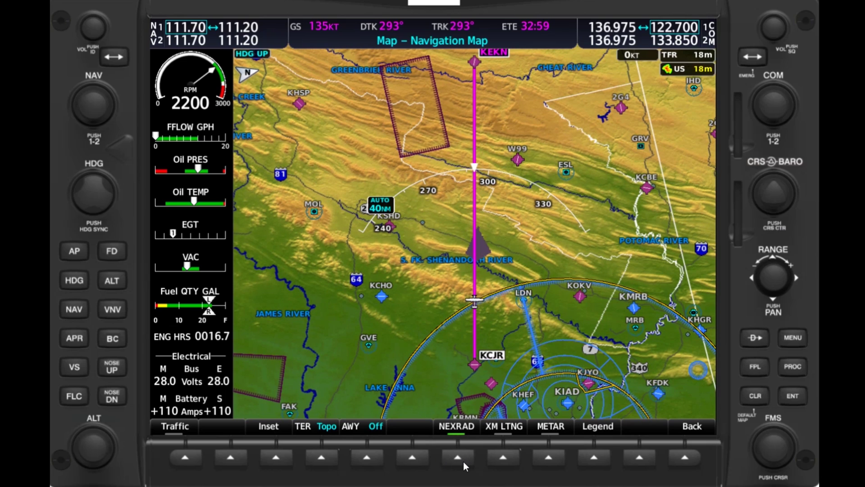
pyautogui.press('+')
pyautogui.press('+')
pyautogui.press('+')
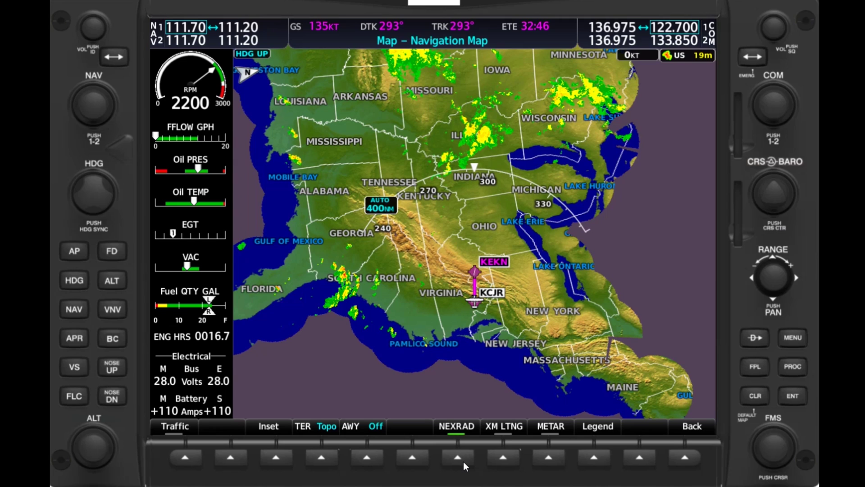
pyautogui.click(503, 458)
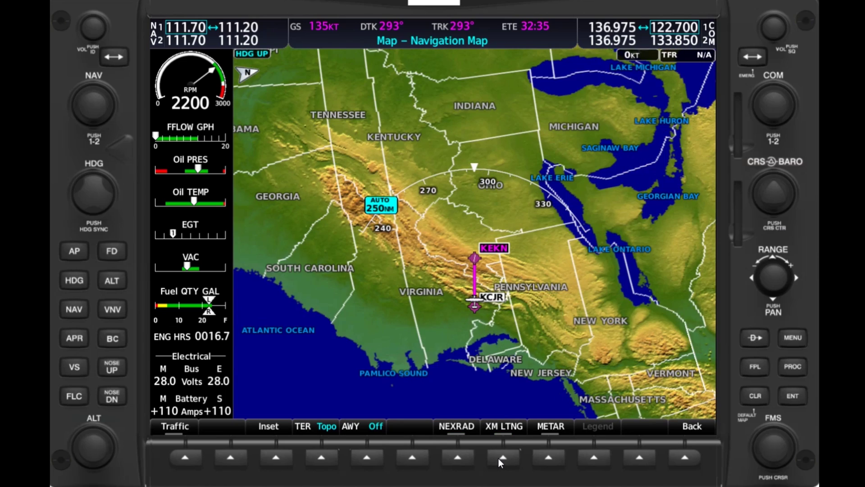
# Step: Overlay METAR flags on the map, view their legend, then switch METAR off and leave the map options
pyautogui.click(555, 462)
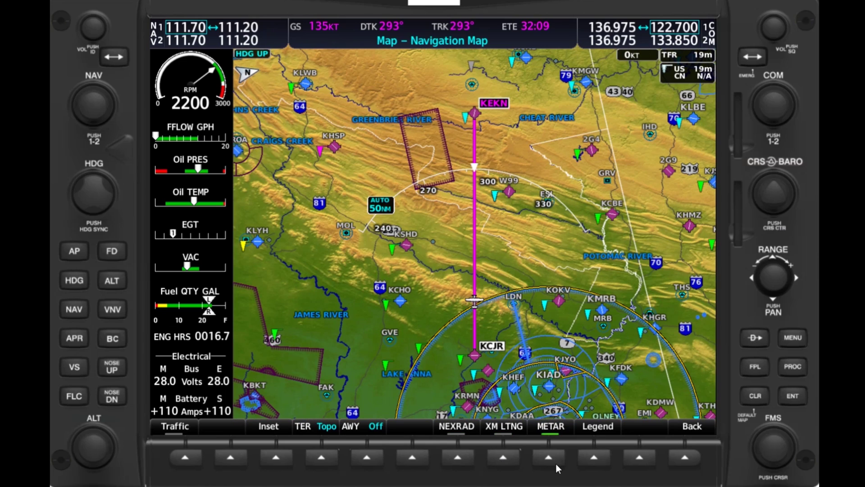
pyautogui.click(592, 459)
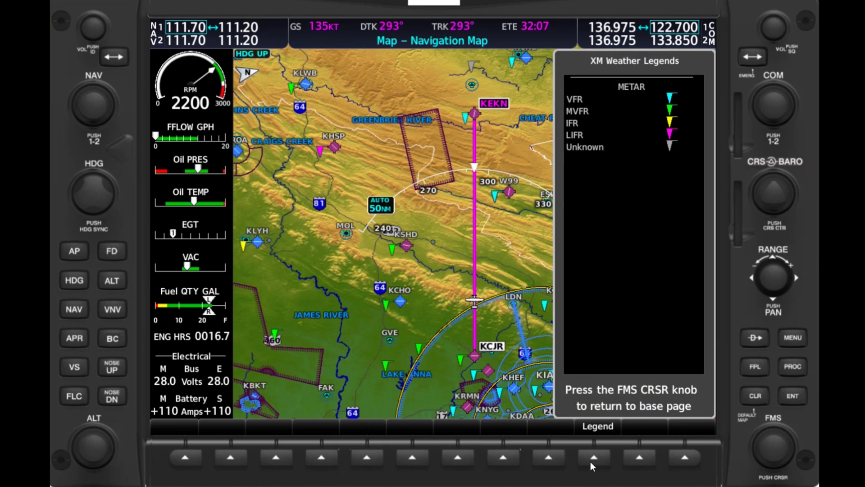
pyautogui.click(776, 450)
pyautogui.click(550, 459)
pyautogui.click(684, 458)
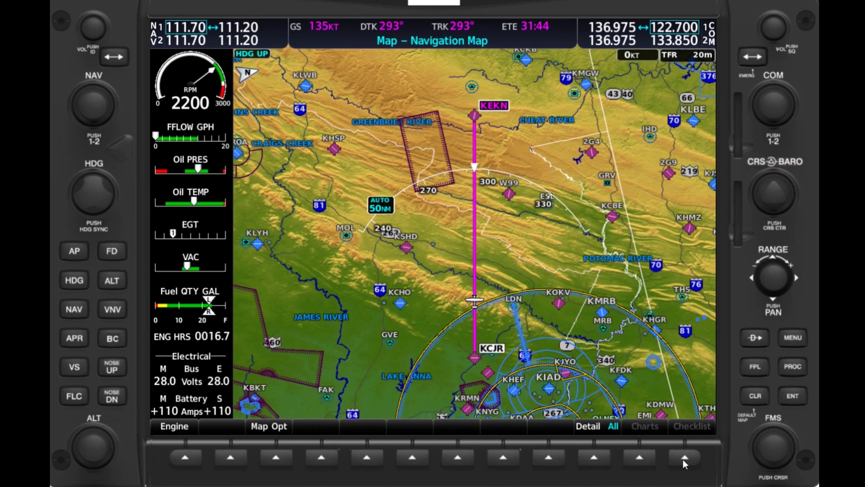
# Step: Cycle the navigation map's detail level through 3, 2 and 1 and back to All
pyautogui.click(598, 459)
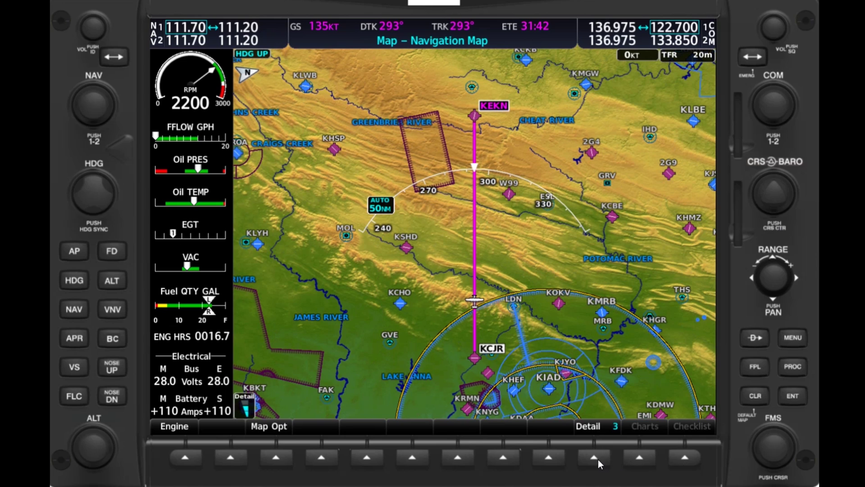
pyautogui.click(594, 458)
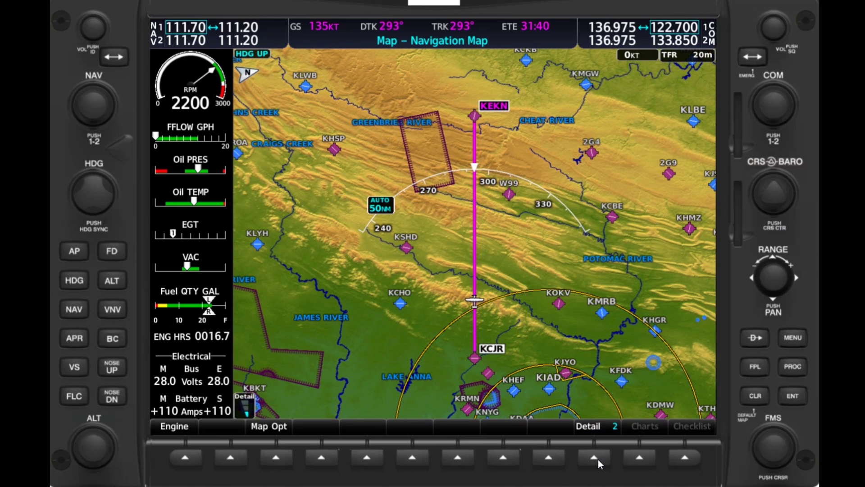
pyautogui.click(594, 458)
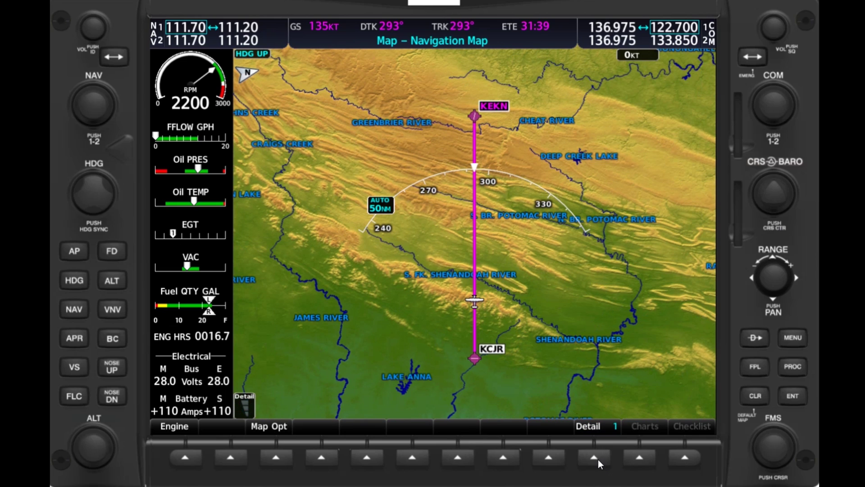
pyautogui.click(598, 459)
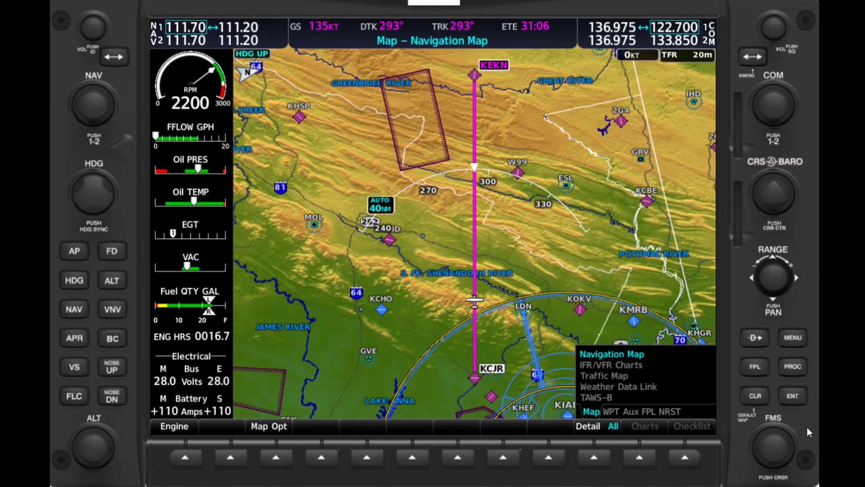
# Step: Open the IFR/VFR Charts page and view the VFR chart at the 10 NM range
pyautogui.click(807, 428)
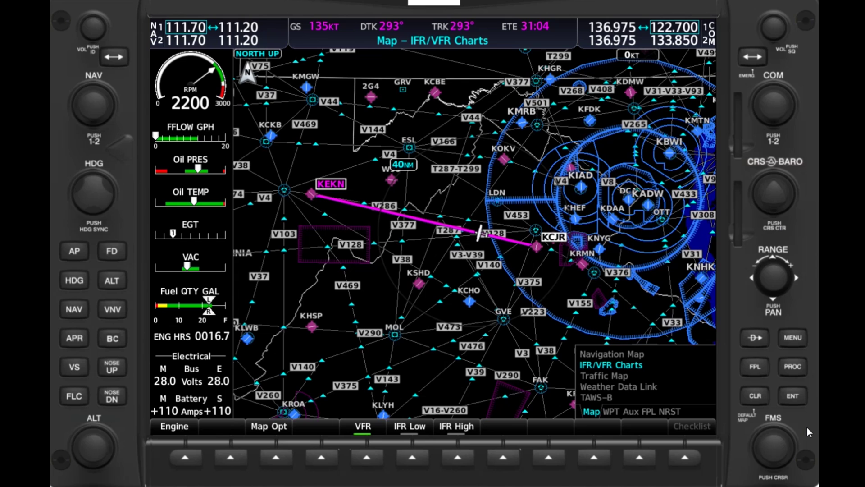
pyautogui.press('-')
pyautogui.press('-')
pyautogui.press('-')
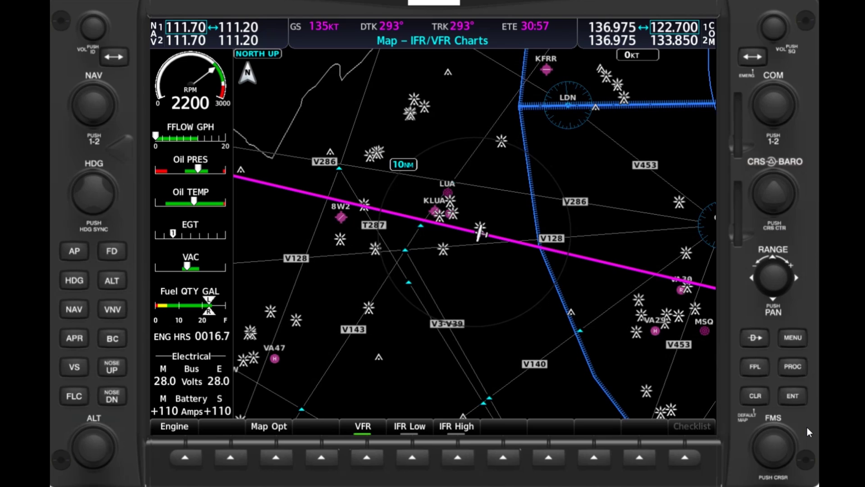
# Step: Open the Traffic Map page and expand its range rings to 6 and 12 NM
pyautogui.click(808, 427)
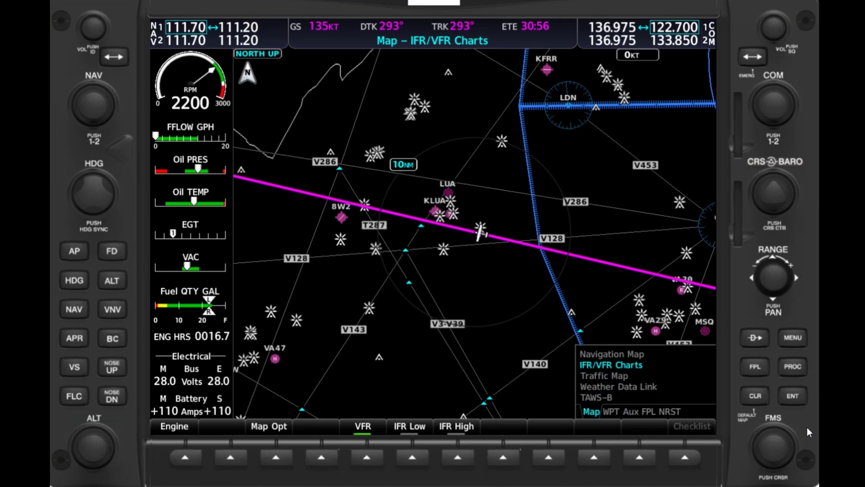
pyautogui.scroll(1, 807, 427)
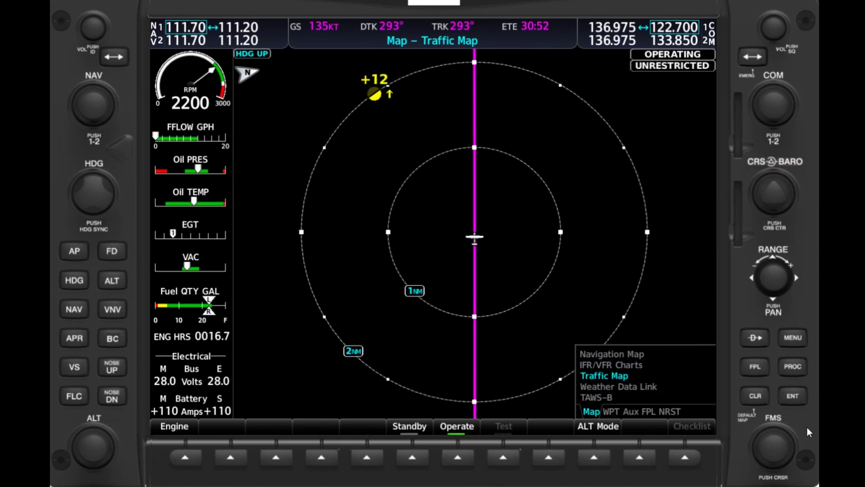
pyautogui.press('+')
pyautogui.press('+')
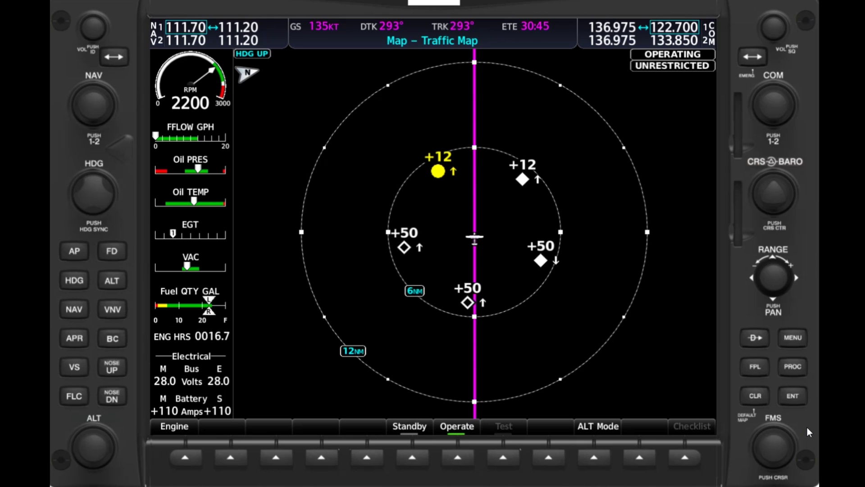
# Step: Open the Weather Data Link (XM) page and turn on the NEXRAD radar display
pyautogui.click(807, 427)
pyautogui.click(807, 427)
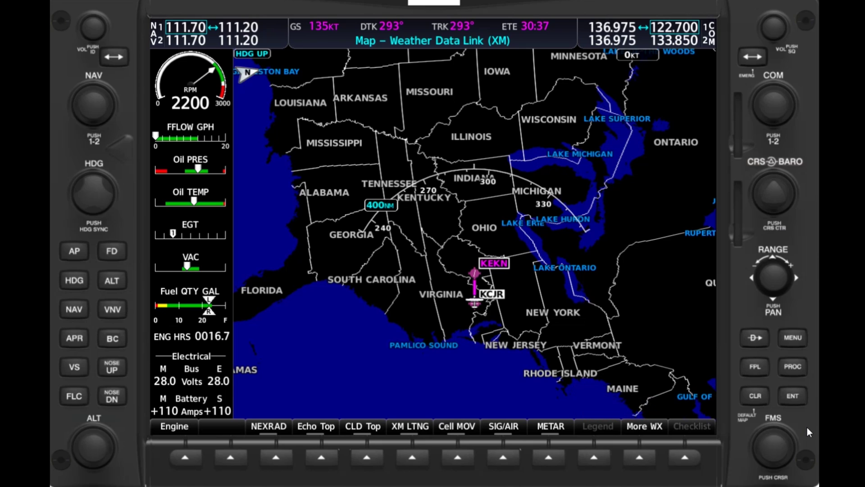
pyautogui.click(280, 462)
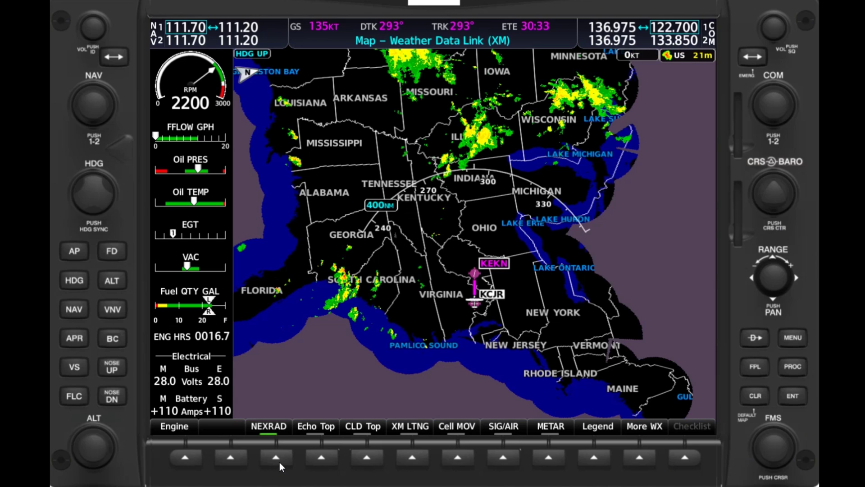
# Step: Turn off the NEXRAD display and check the echo top and cloud top overlays in turn
pyautogui.click(280, 462)
pyautogui.click(321, 462)
pyautogui.click(368, 458)
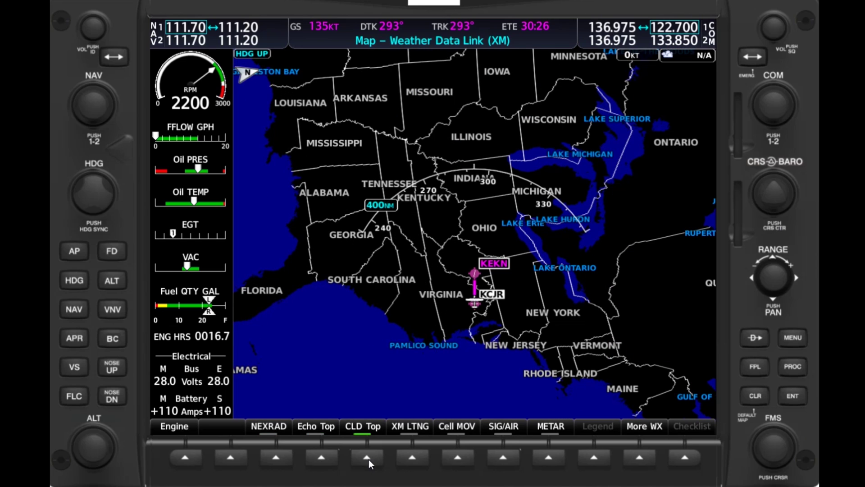
pyautogui.click(369, 460)
# Step: View the SIGMET/AIRMET overlay at the 100 NM range with its legend, and check the METAR overlay, switching each off
pyautogui.click(507, 459)
pyautogui.scroll(-2, 507, 459)
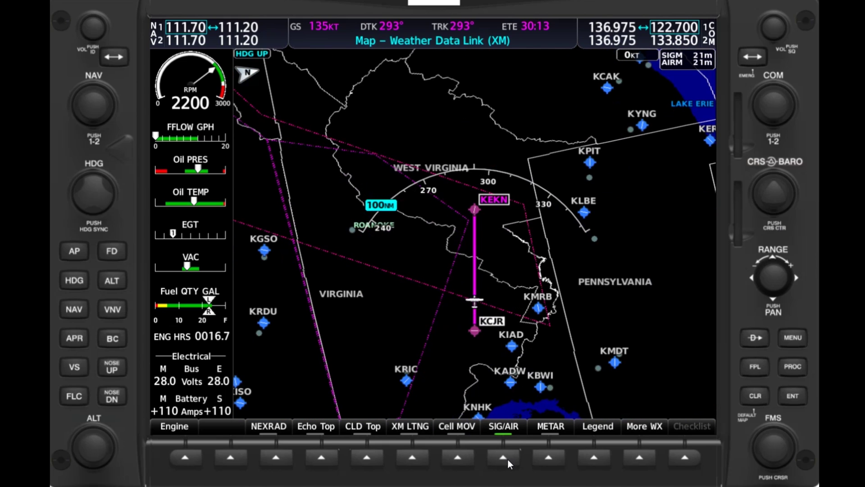
pyautogui.click(595, 458)
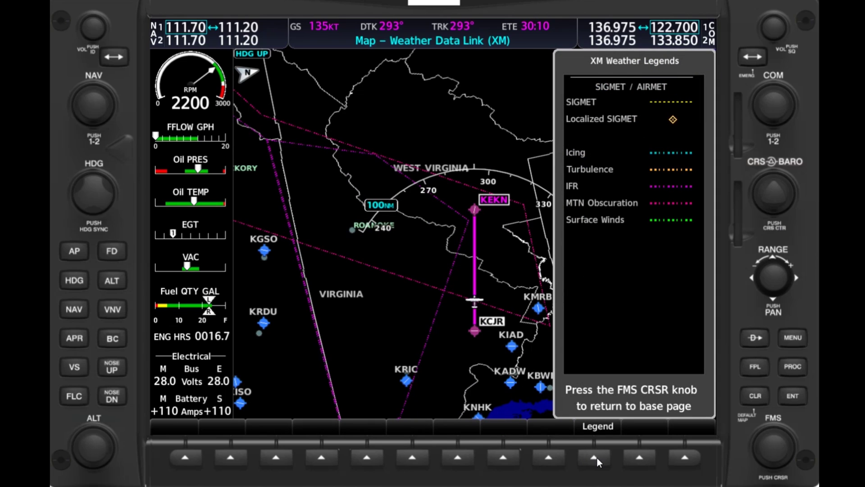
pyautogui.click(773, 454)
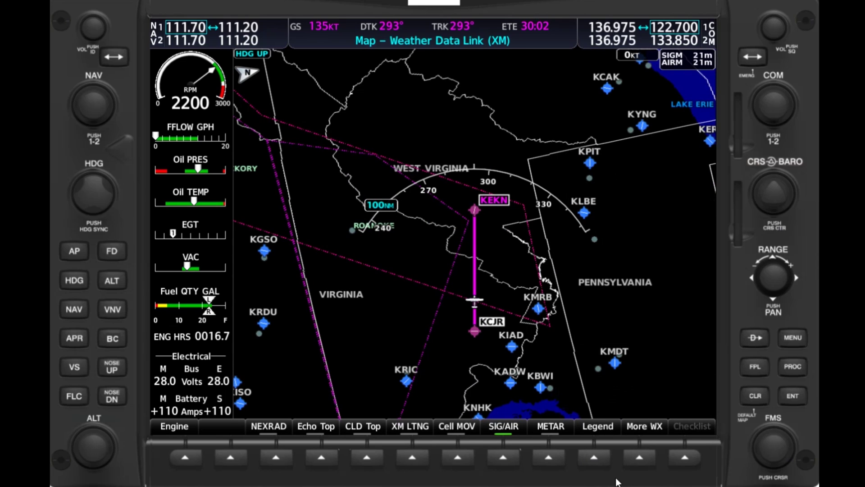
pyautogui.click(505, 457)
pyautogui.click(548, 459)
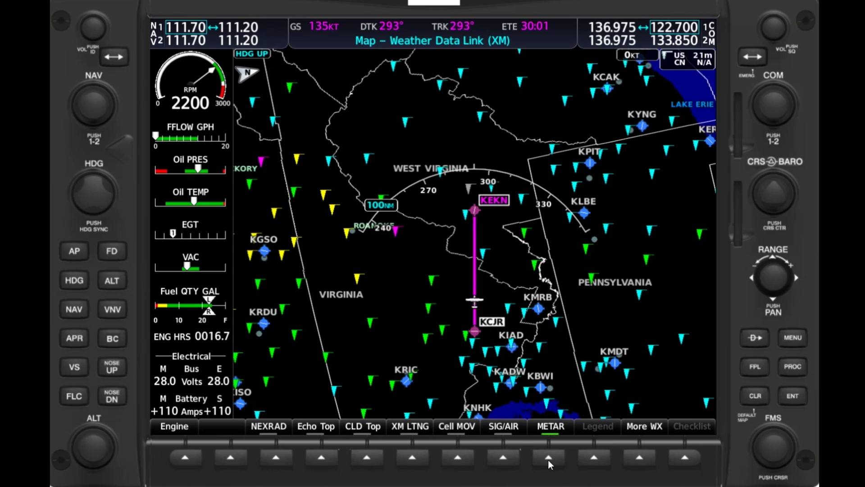
pyautogui.click(554, 459)
# Step: Open the additional weather products and view the cyclone tracks at the 750 NM range, switching the overlay off
pyautogui.click(638, 459)
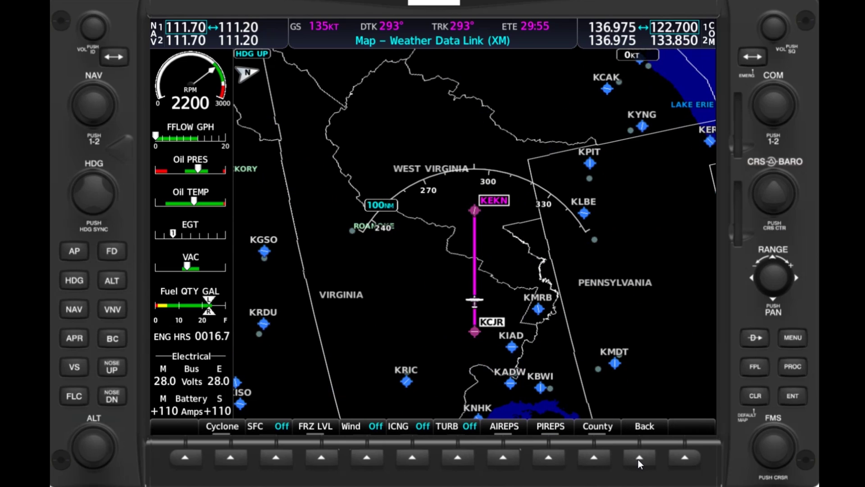
pyautogui.click(232, 458)
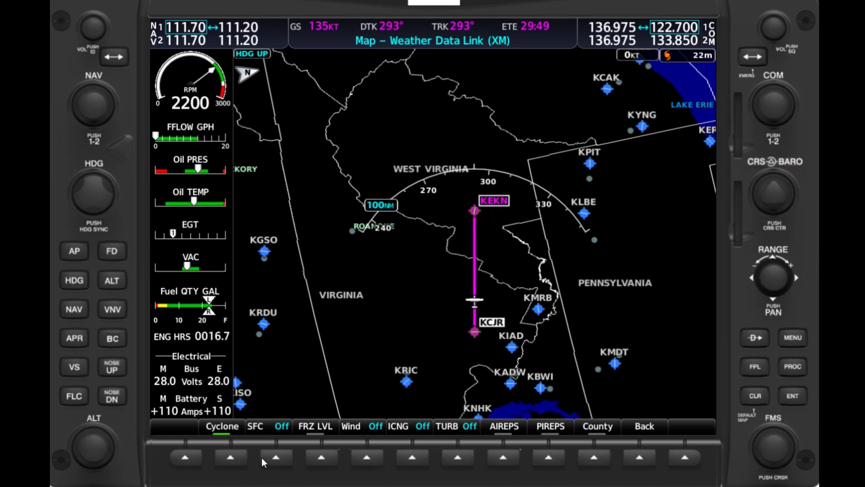
pyautogui.scroll(-4, 262, 457)
pyautogui.scroll(-1, 262, 458)
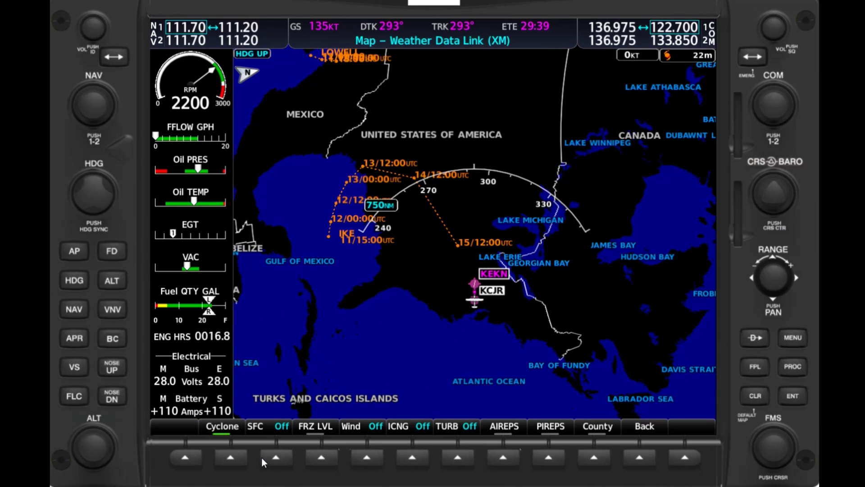
pyautogui.click(239, 458)
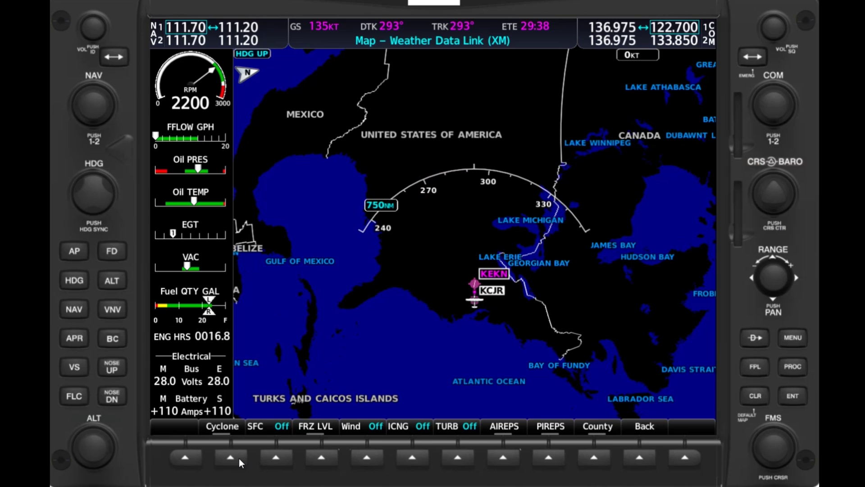
# Step: View the surface analysis for Current, 12 HR, 24 HR, 36 HR and 48 HR
pyautogui.click(272, 458)
pyautogui.click(321, 458)
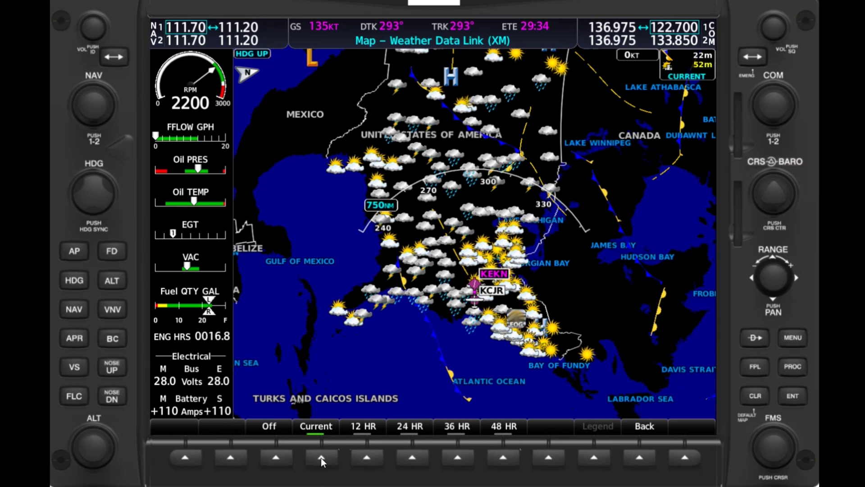
pyautogui.scroll(2, 321, 458)
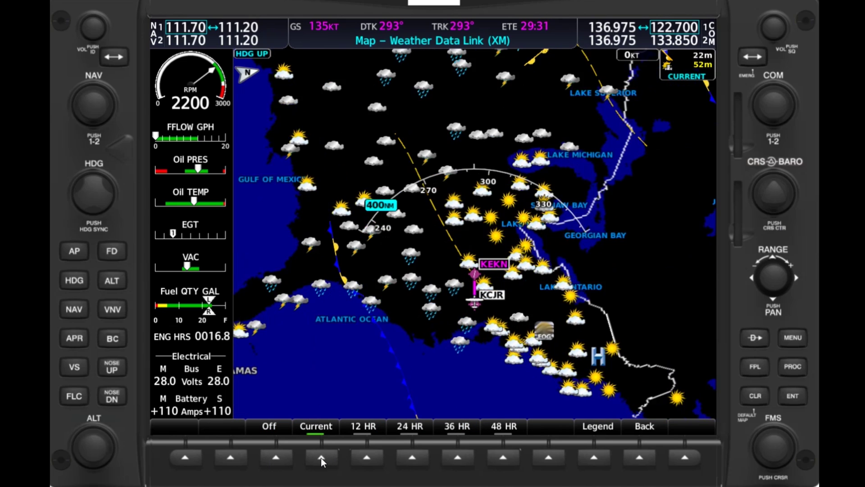
pyautogui.click(374, 459)
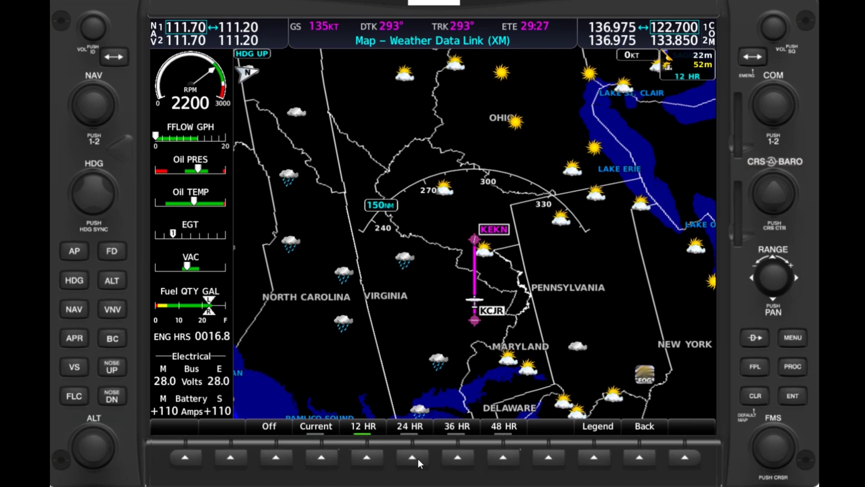
pyautogui.click(410, 459)
pyautogui.click(459, 459)
pyautogui.click(502, 460)
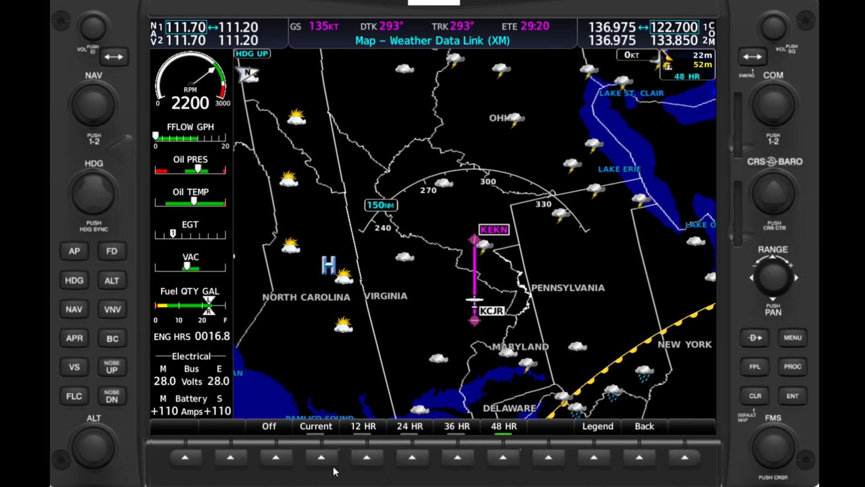
# Step: Check the surface analysis legend, switch the surface display off and return to the additional weather products
pyautogui.click(596, 458)
pyautogui.click(597, 457)
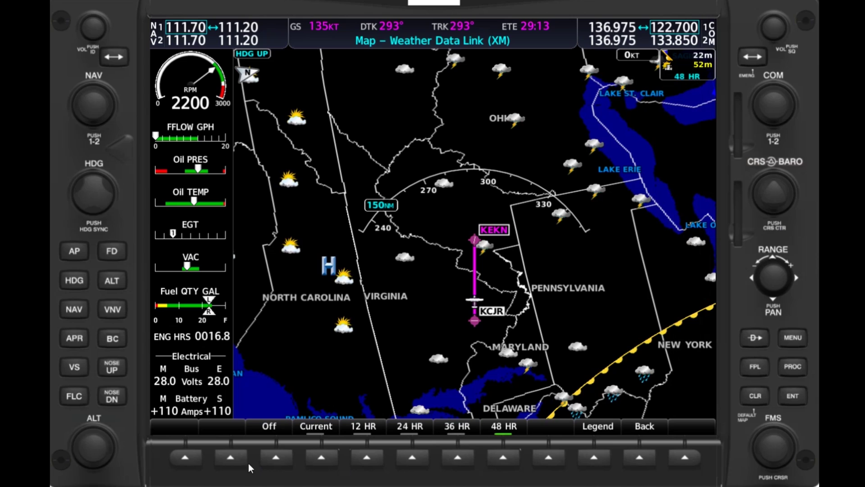
pyautogui.click(273, 459)
pyautogui.click(639, 460)
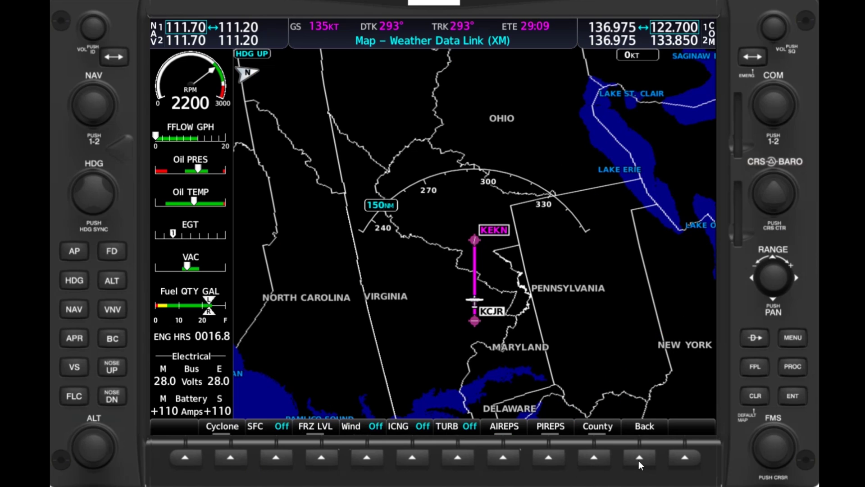
# Step: Check the freezing level overlay and view the winds aloft for 6000 ft and the surface
pyautogui.click(320, 458)
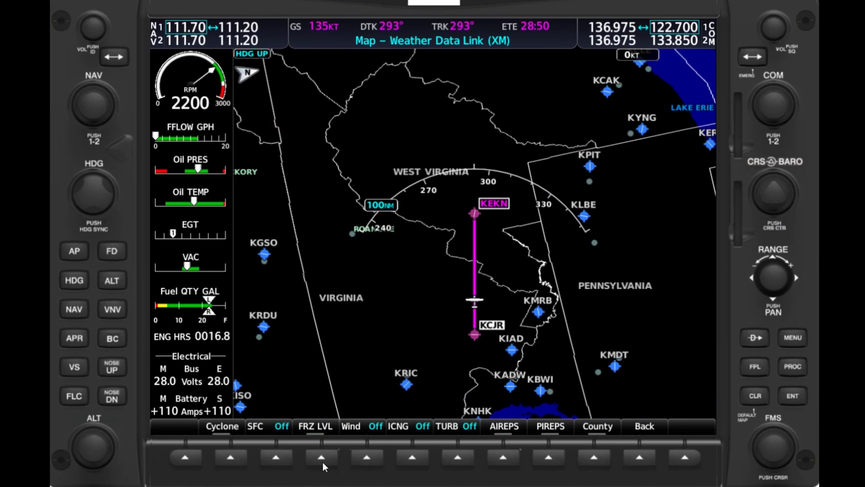
pyautogui.click(371, 460)
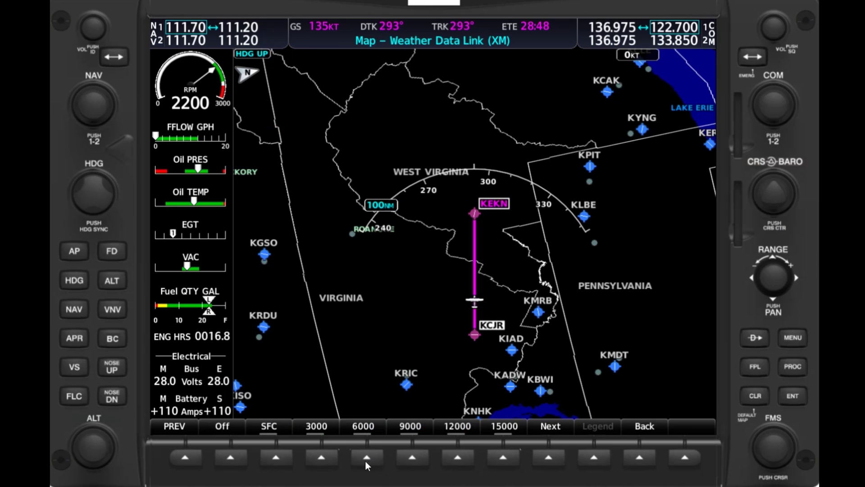
pyautogui.click(362, 459)
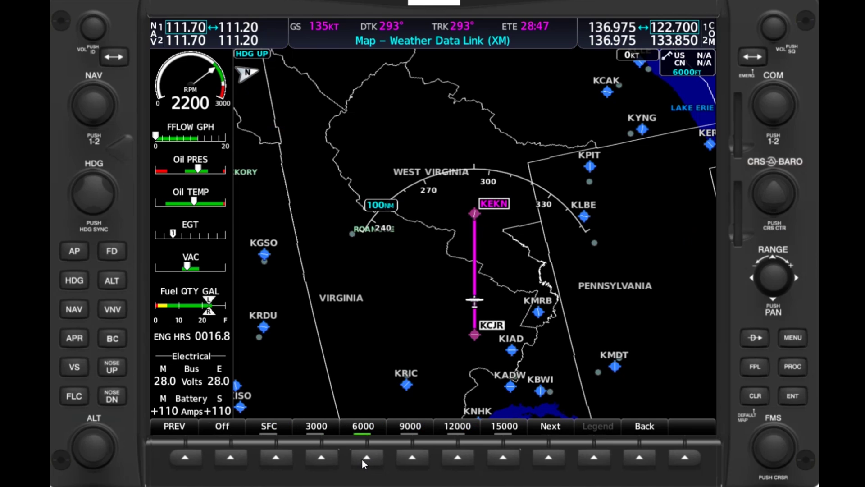
pyautogui.click(280, 461)
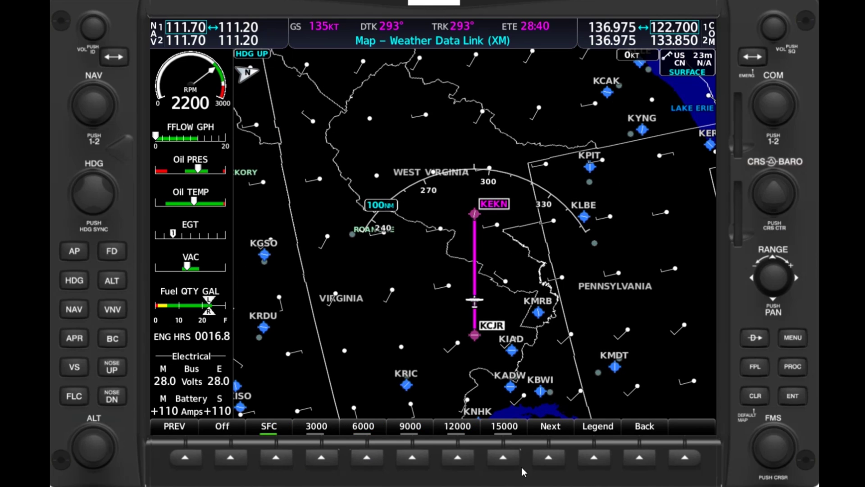
pyautogui.click(554, 463)
pyautogui.click(640, 459)
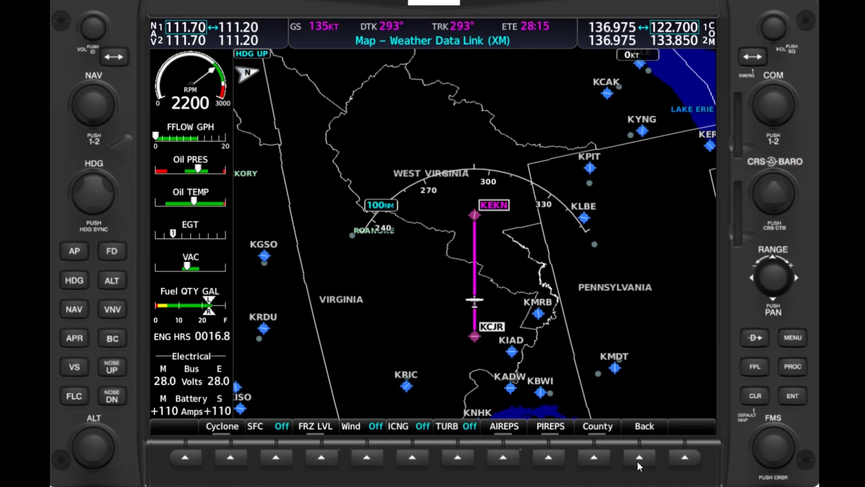
# Step: Display the AIREPS and PIREPS overlays with a wider map range, and return to the main weather products
pyautogui.click(504, 459)
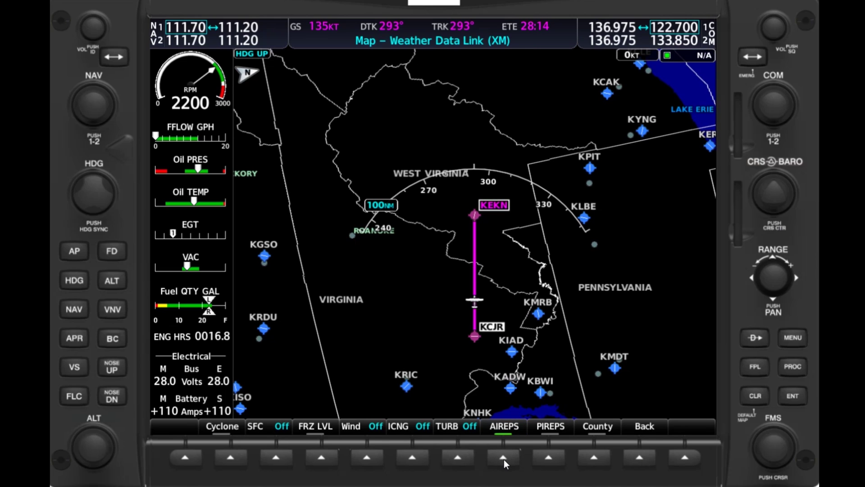
pyautogui.click(546, 460)
pyautogui.press('+')
pyautogui.press('+')
pyautogui.press('+')
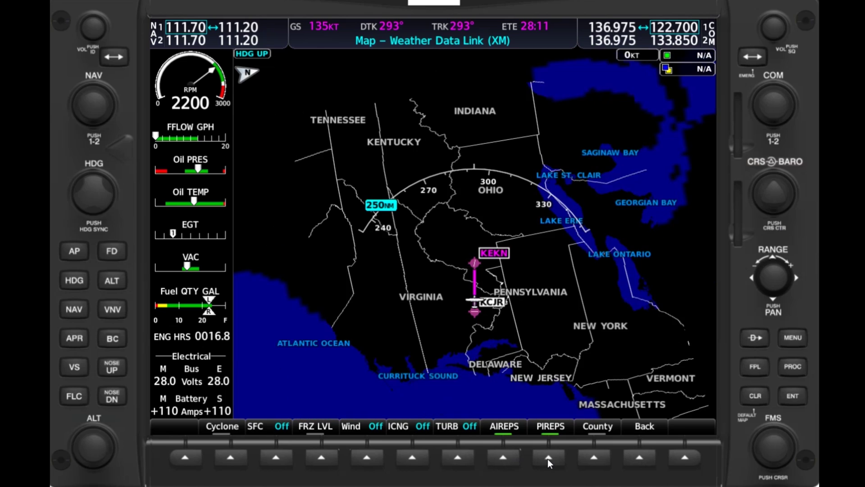
pyautogui.press('+')
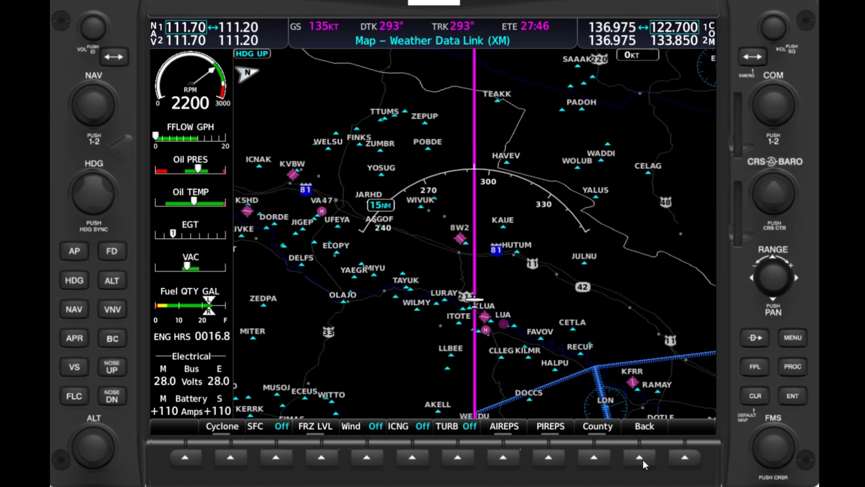
pyautogui.click(643, 460)
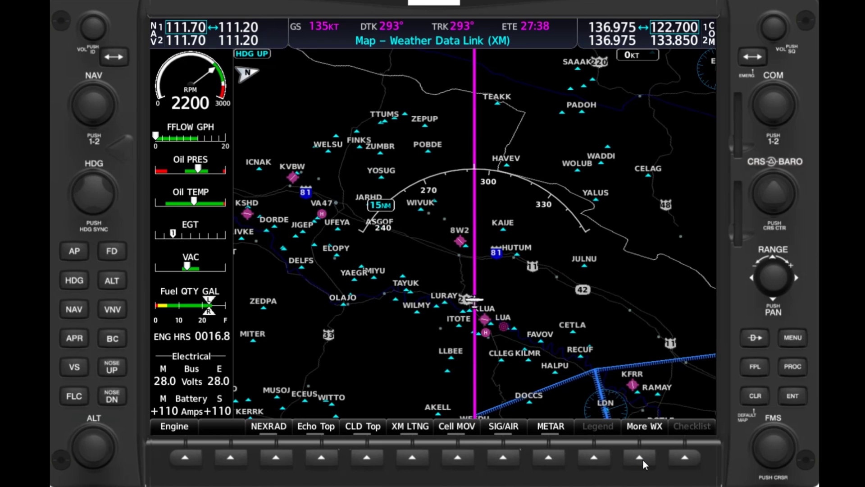
# Step: Open the TAWS-B page and view the terrain at the 40 NM range
pyautogui.press('Right')
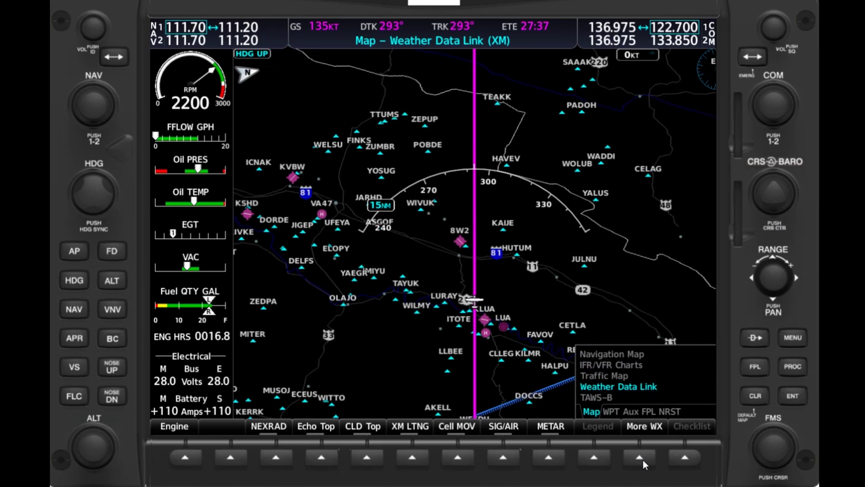
pyautogui.press('Right')
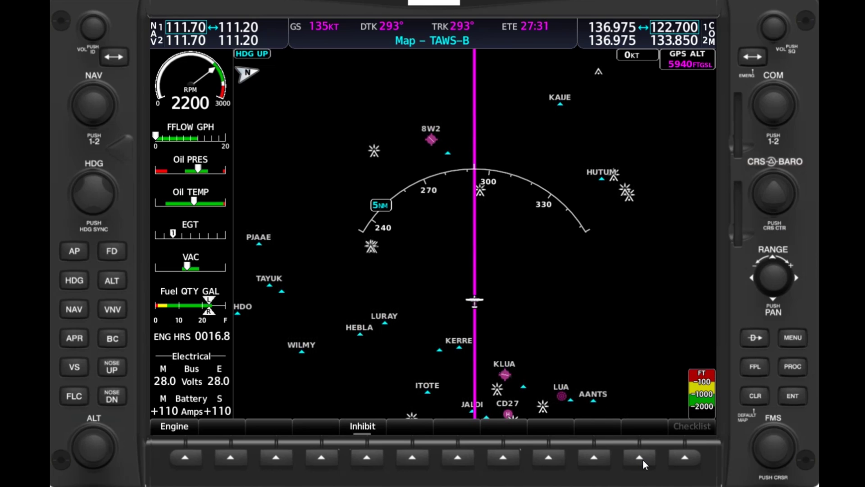
pyautogui.press('+')
pyautogui.press('+')
pyautogui.press('+')
pyautogui.press('Down')
pyautogui.press('Down')
pyautogui.press('Down')
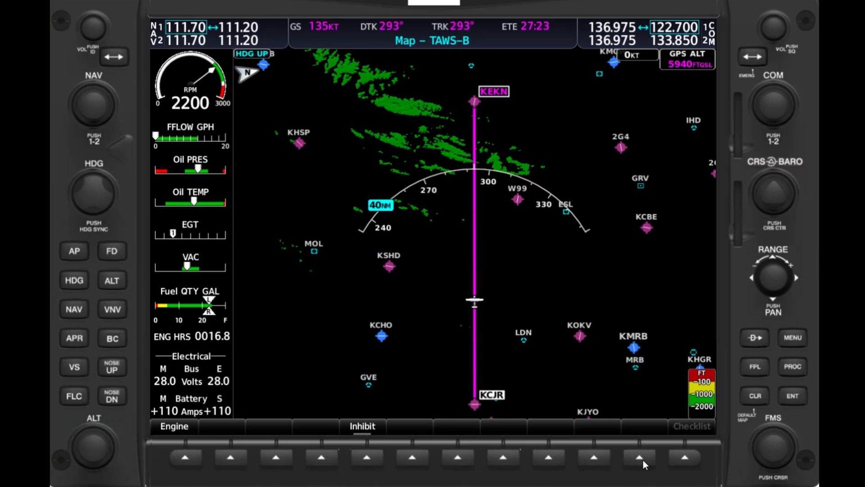
# Step: Open the WPT Airport Information page for KEKN and widen the airport map range to 0.5 NM
pyautogui.press('Right')
pyautogui.press('Right')
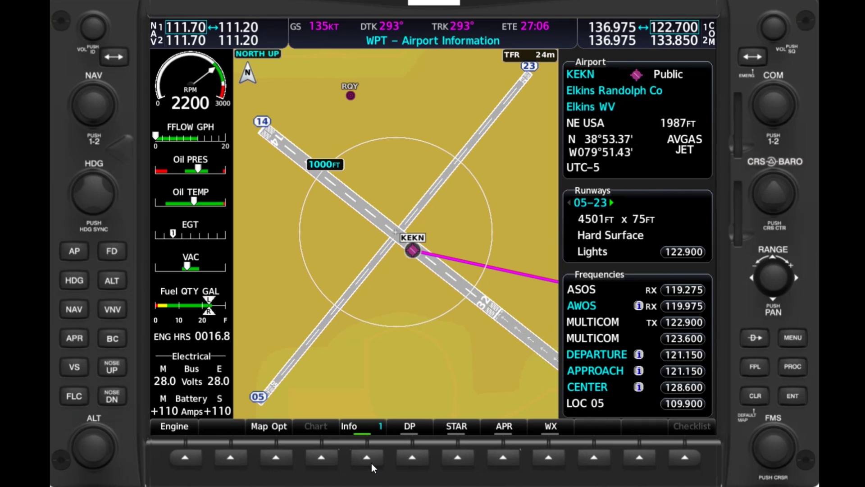
pyautogui.press('+')
pyautogui.press('+')
pyautogui.press('+')
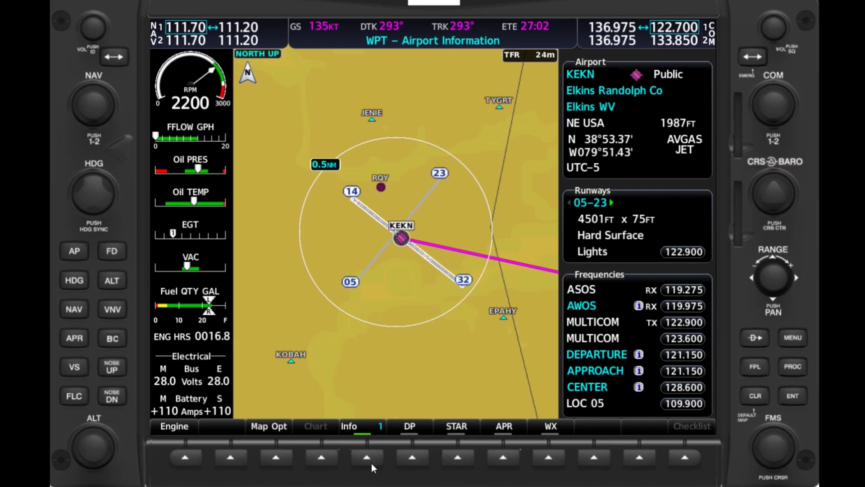
# Step: Load KEKN's ASOS frequency 119.275 into COM2 from the frequency list and make it active
pyautogui.click(778, 454)
pyautogui.scroll(-1, 779, 454)
pyautogui.scroll(-4, 778, 454)
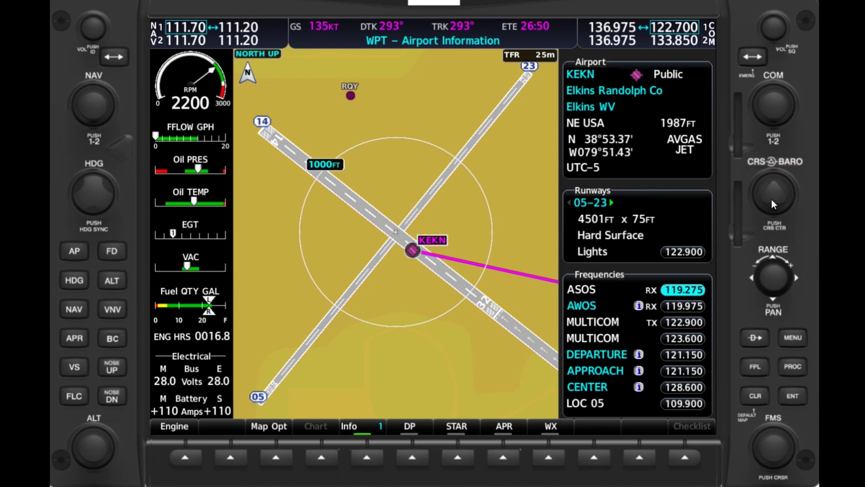
pyautogui.click(775, 104)
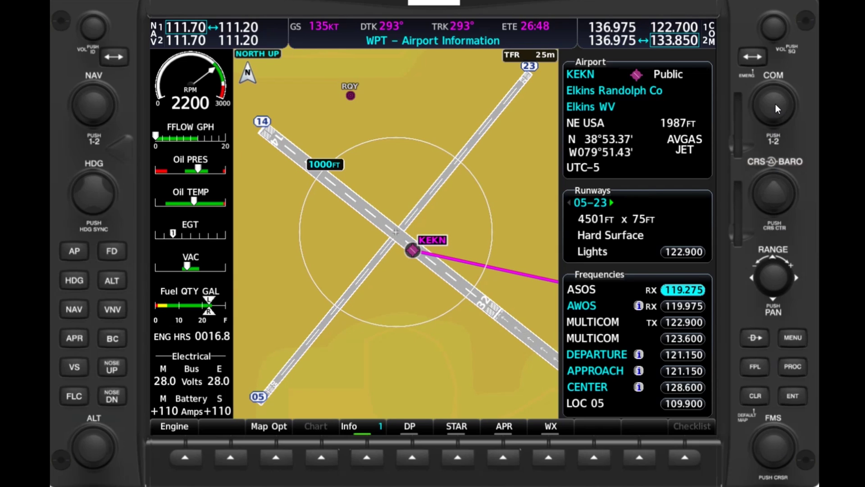
pyautogui.click(795, 398)
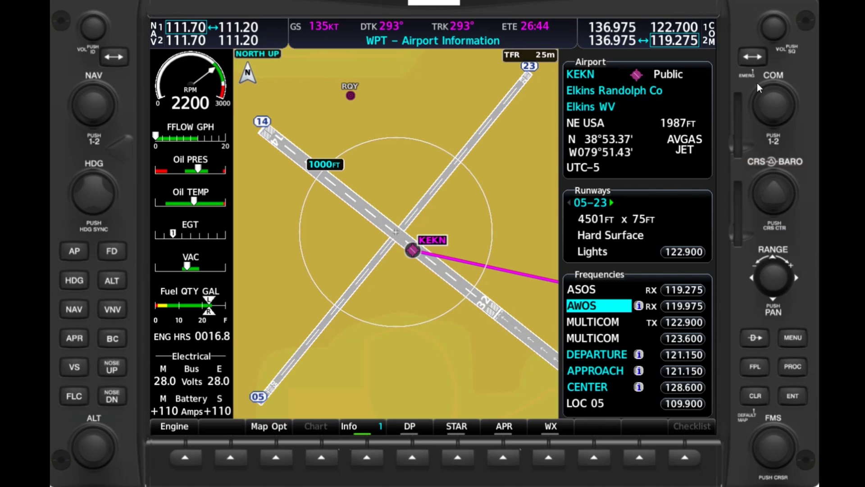
pyautogui.click(754, 59)
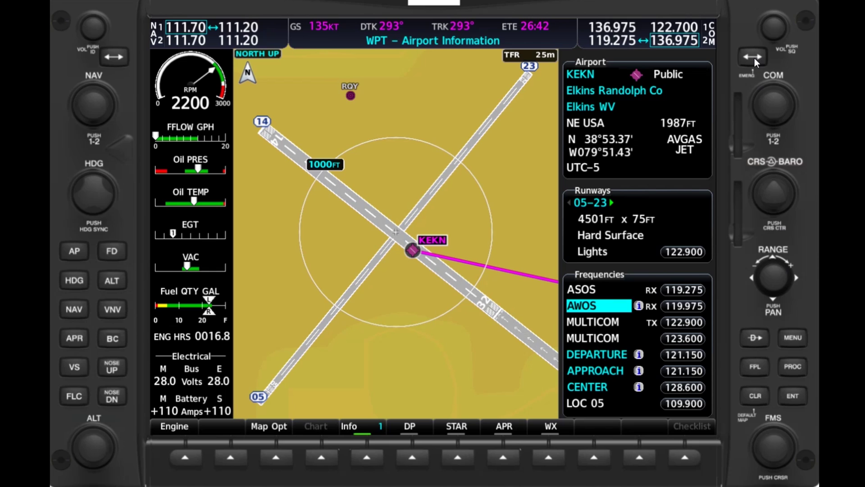
# Step: Load KEKN's MULTICOM frequency 122.900 into the COM1 standby and deactivate the cursor
pyautogui.press('Down')
pyautogui.press('Down')
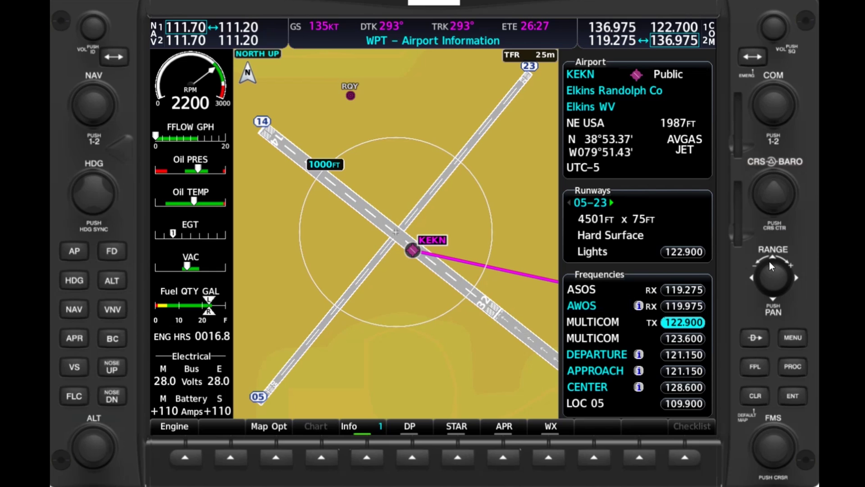
pyautogui.click(771, 105)
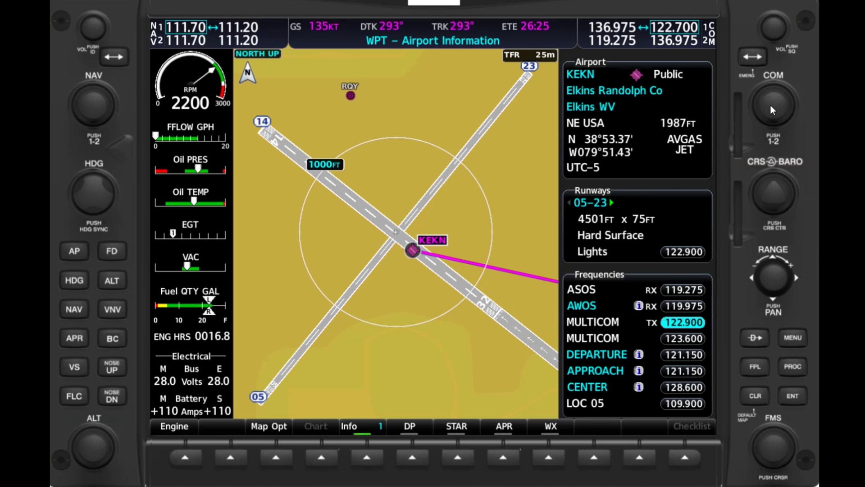
pyautogui.click(793, 395)
pyautogui.click(776, 452)
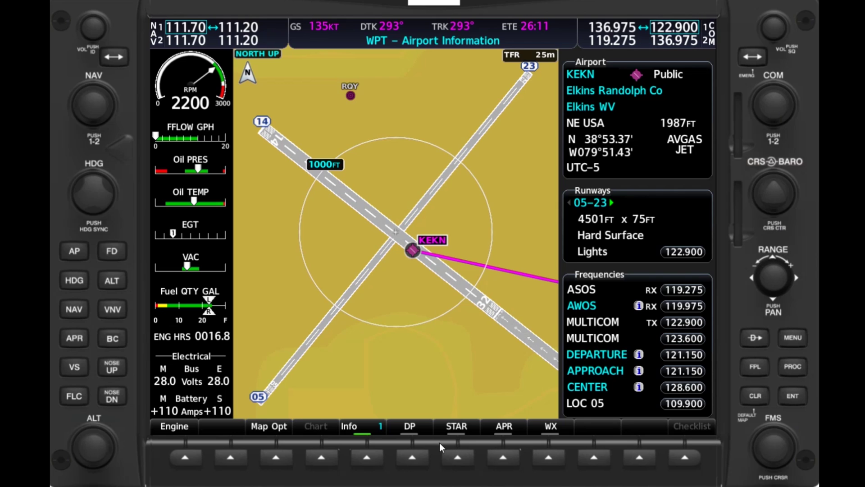
# Step: Read through KEKN's Airport Directory to its end and return to the Airport Information page
pyautogui.click(366, 458)
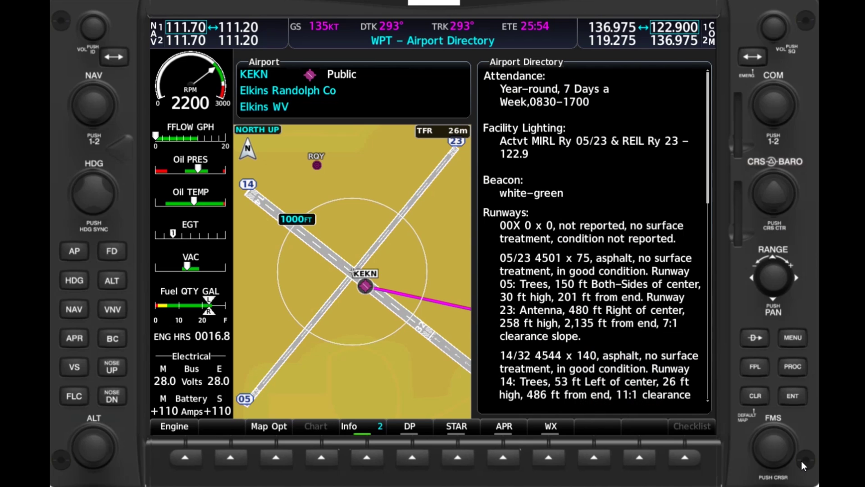
pyautogui.click(771, 453)
pyautogui.scroll(-5, 771, 453)
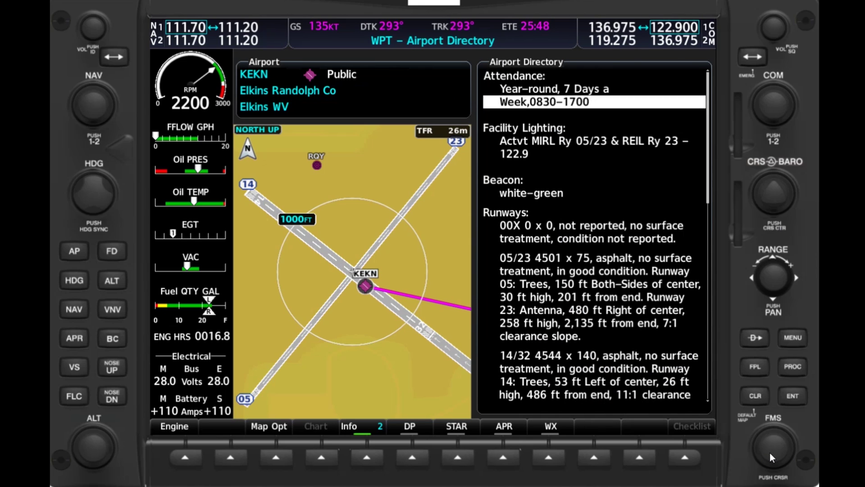
pyautogui.scroll(-12, 770, 456)
pyautogui.click(771, 456)
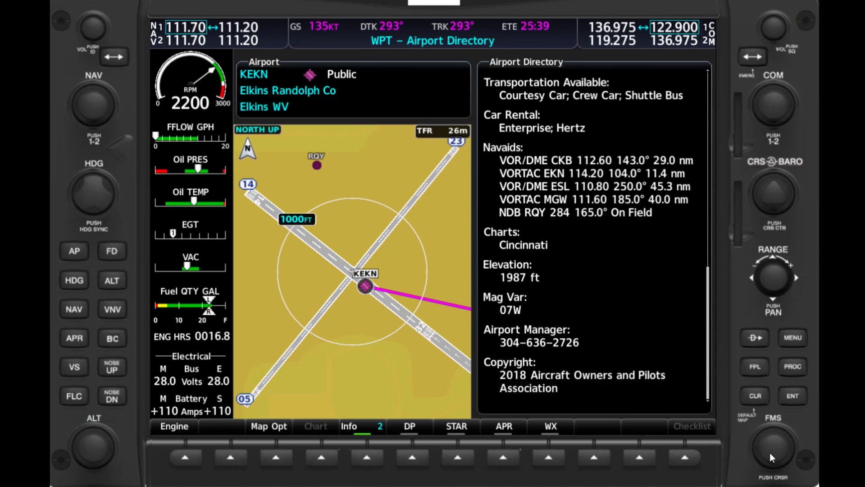
pyautogui.click(375, 461)
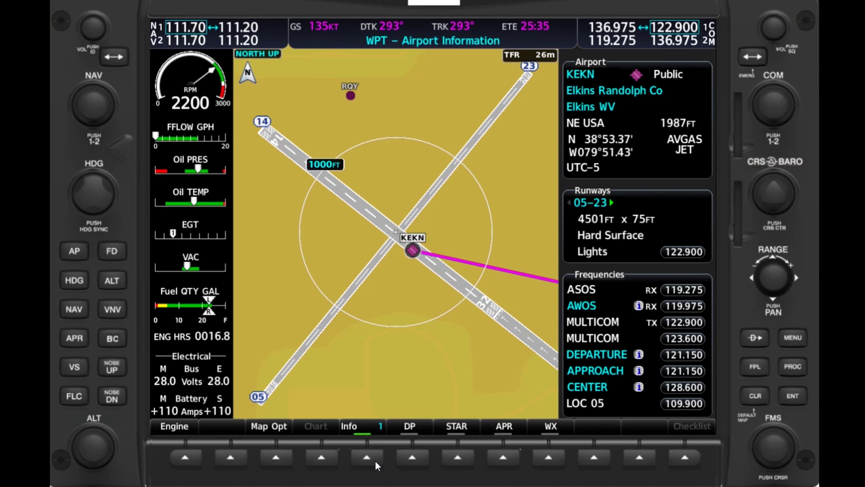
# Step: View KEKN's departure, arrival, approach and weather information pages in the WPT group
pyautogui.click(415, 458)
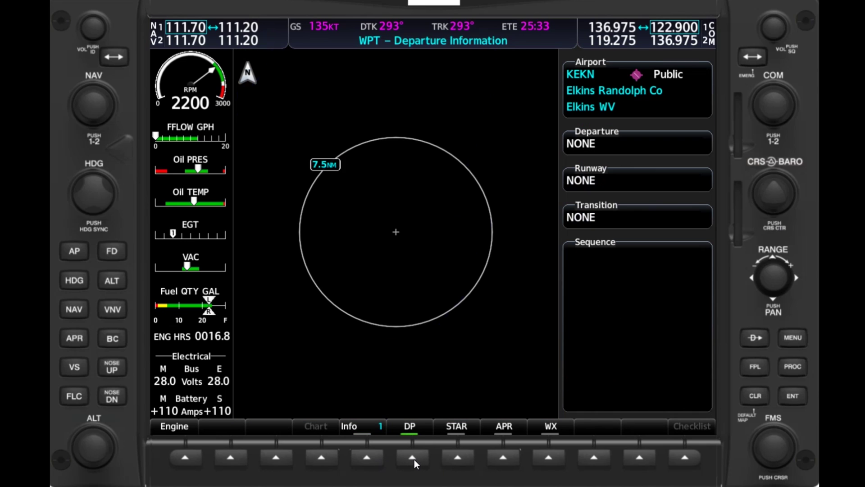
pyautogui.click(463, 459)
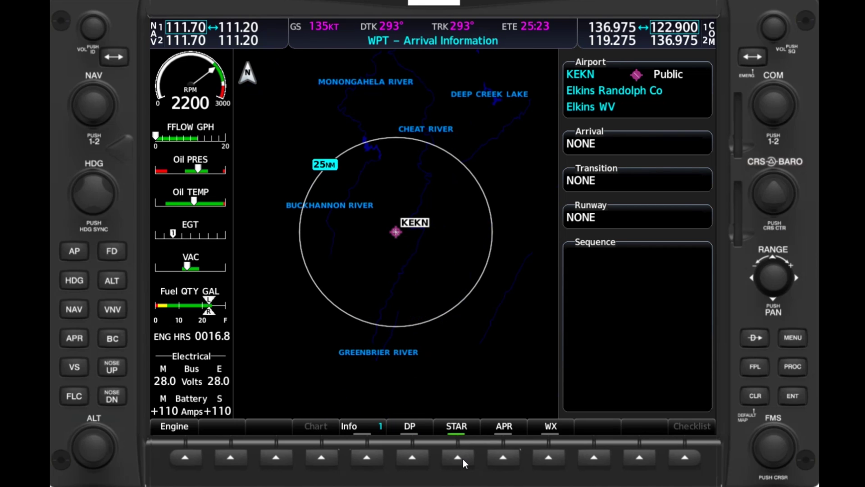
pyautogui.click(509, 458)
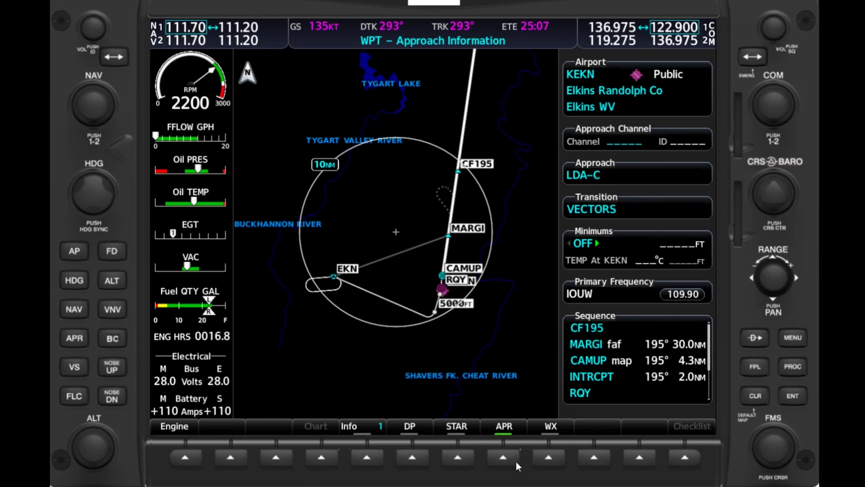
pyautogui.click(551, 461)
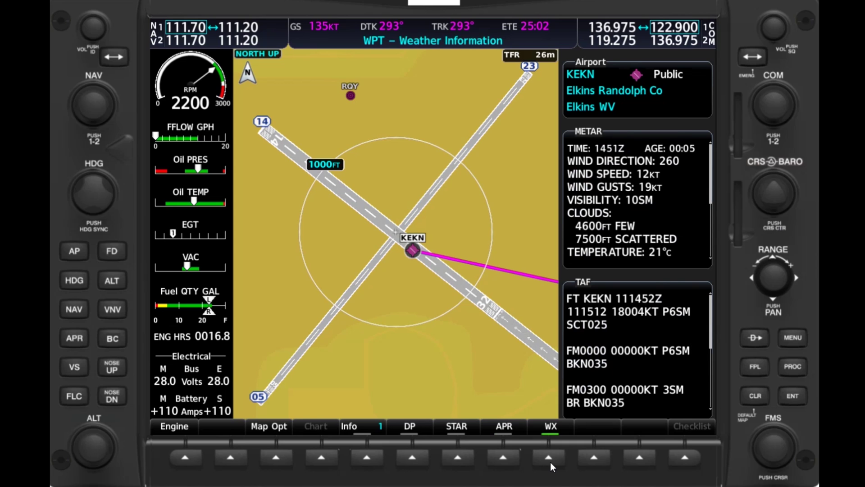
pyautogui.click(550, 462)
# Step: View the WPT Intersection Information page and the Aux group's Trip Planning and Utility pages
pyautogui.press('Down')
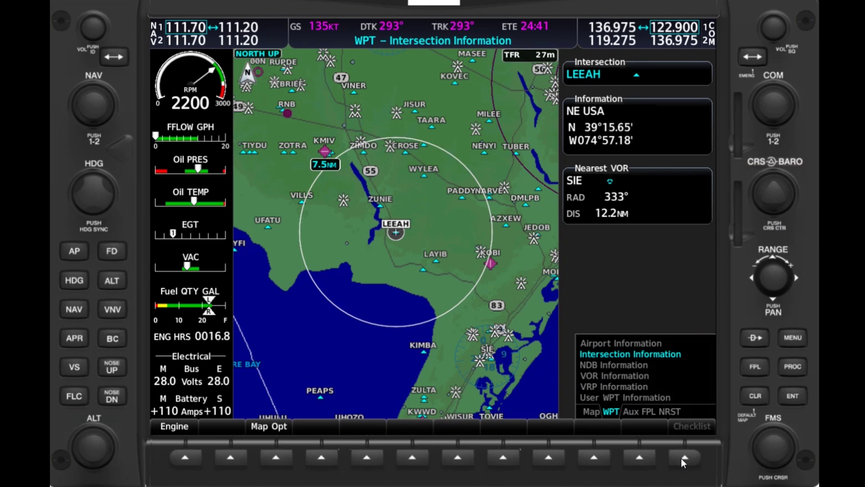
pyautogui.press('Right')
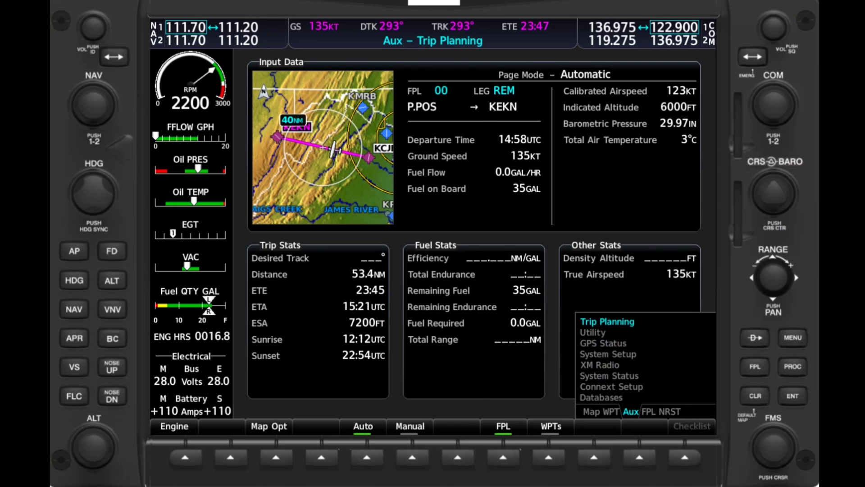
pyautogui.scroll(-1, 773, 447)
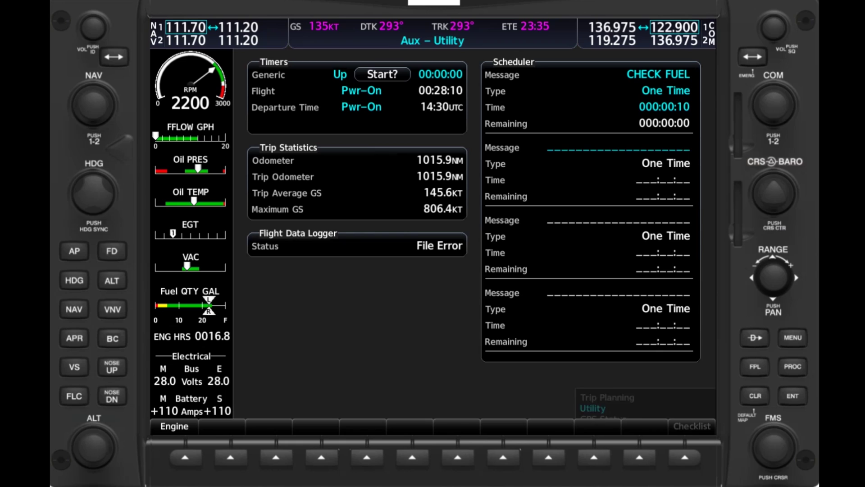
# Step: Open the Aux GPS Status page and compute the RAIM prediction for KEKN
pyautogui.scroll(-2, 773, 448)
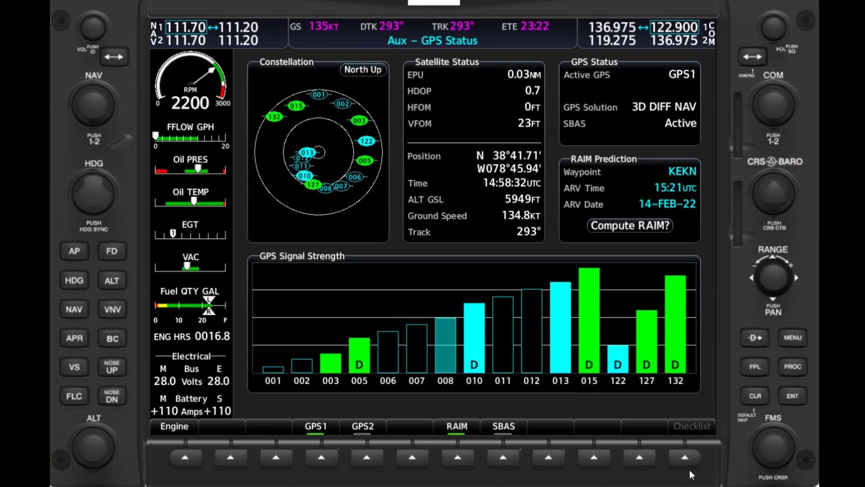
pyautogui.click(778, 454)
pyautogui.scroll(-2, 777, 453)
pyautogui.scroll(-1, 776, 451)
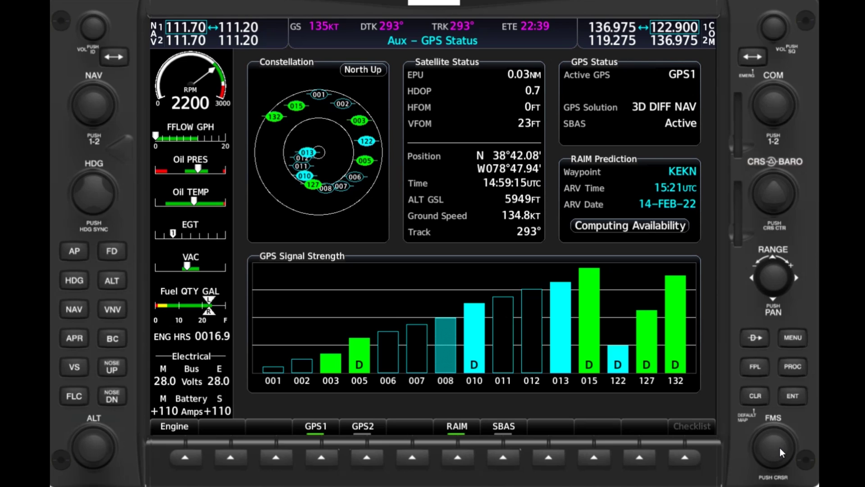
# Step: View the Aux group's XM Radio, System Status, Connext Setup and Databases pages
pyautogui.scroll(-1, 780, 449)
pyautogui.scroll(-1, 782, 452)
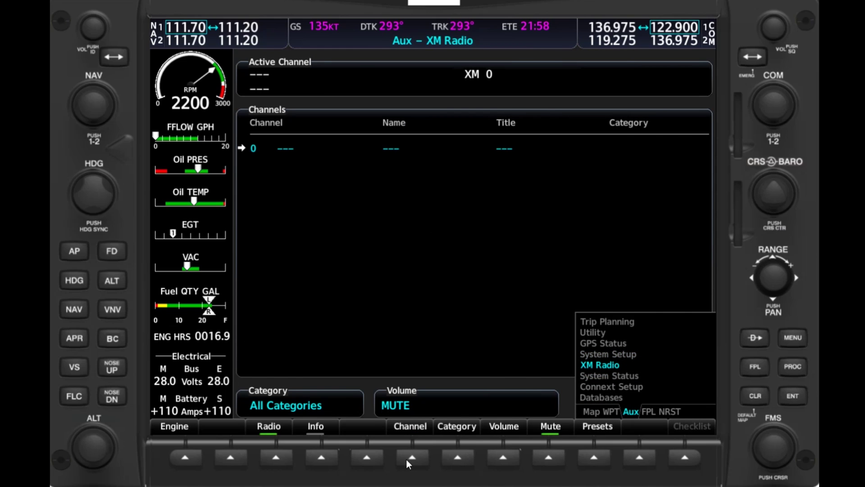
pyautogui.press('Right')
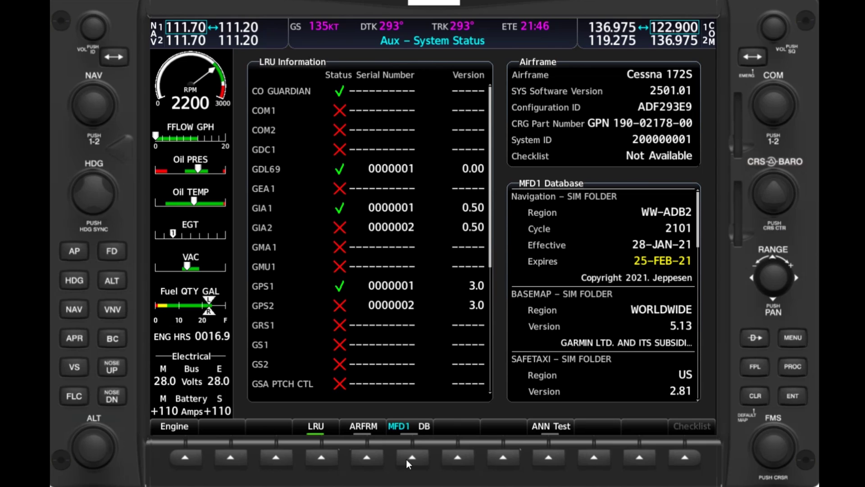
pyautogui.press('Down')
pyautogui.press('Down')
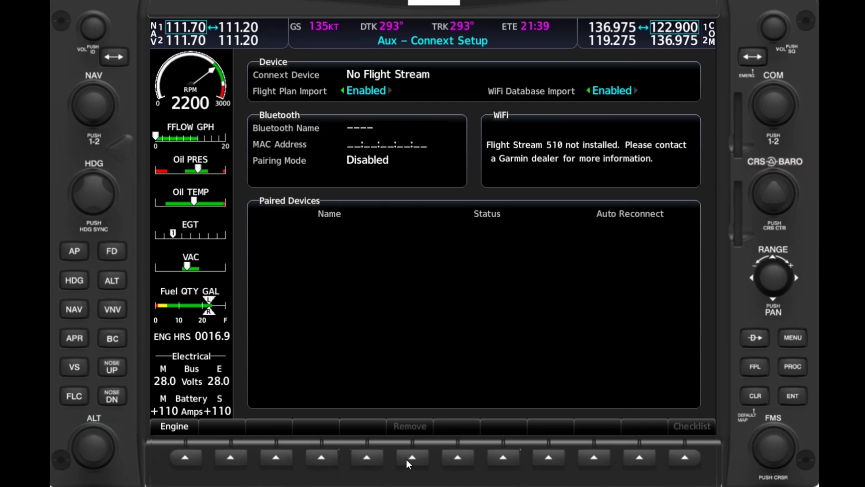
pyautogui.press('Right')
pyautogui.press('Right')
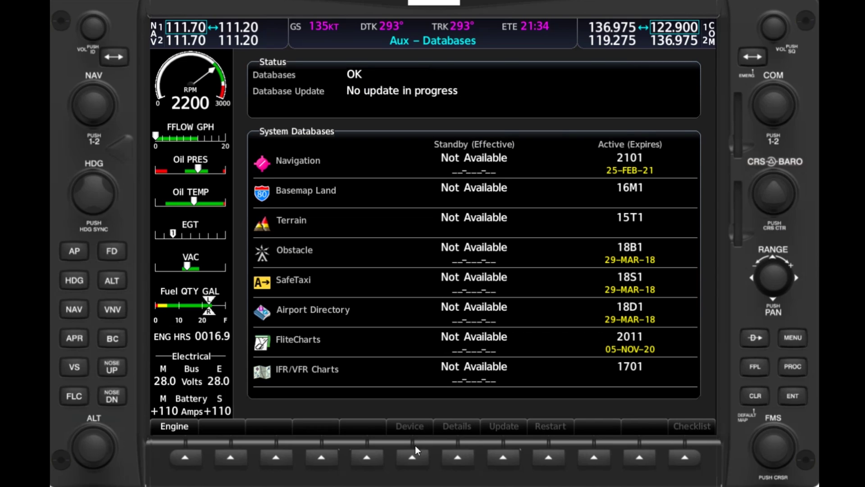
# Step: Open the Active Flight Plan page and inspect the course toward KEKN with the map pointer at the 5 NM range
pyautogui.scroll(1, 780, 458)
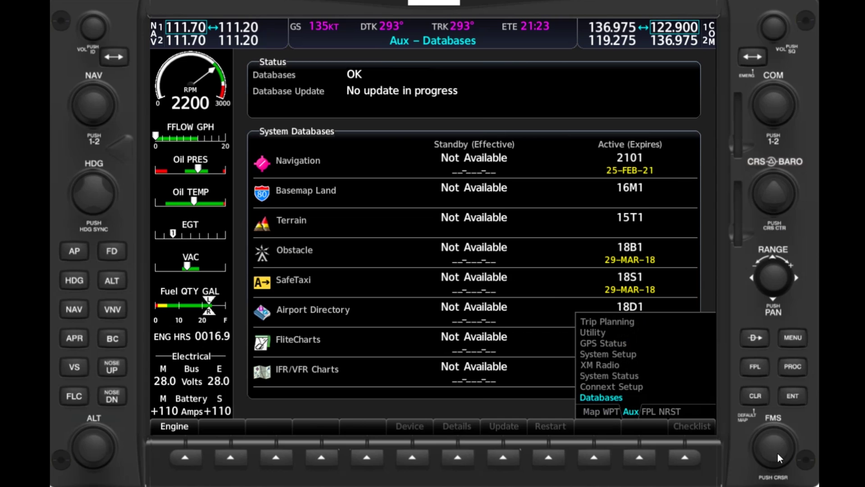
pyautogui.scroll(1, 779, 457)
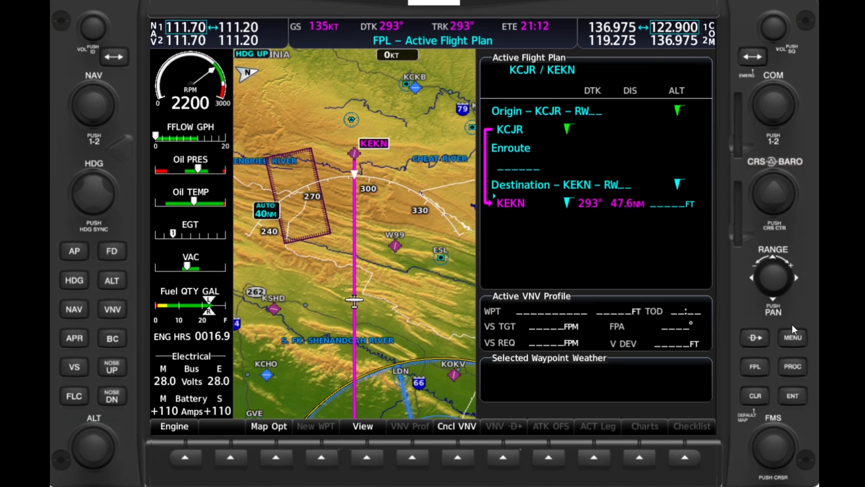
pyautogui.click(774, 277)
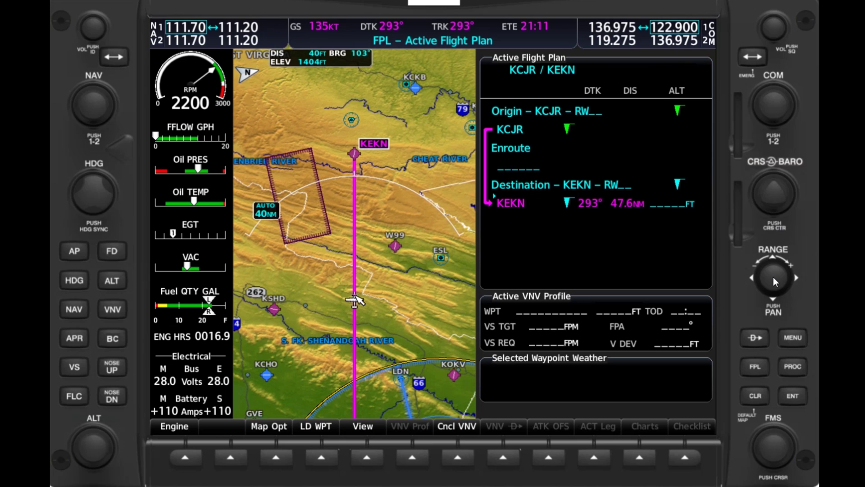
pyautogui.click(781, 259)
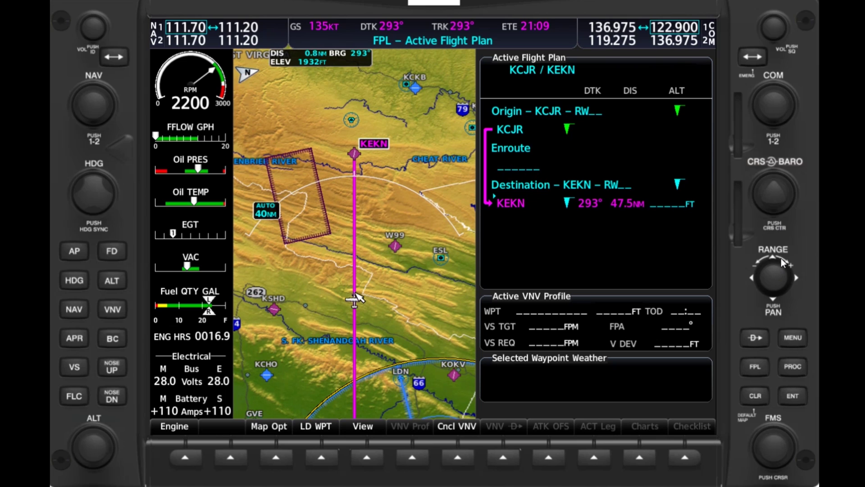
pyautogui.click(773, 260)
pyautogui.click(773, 260)
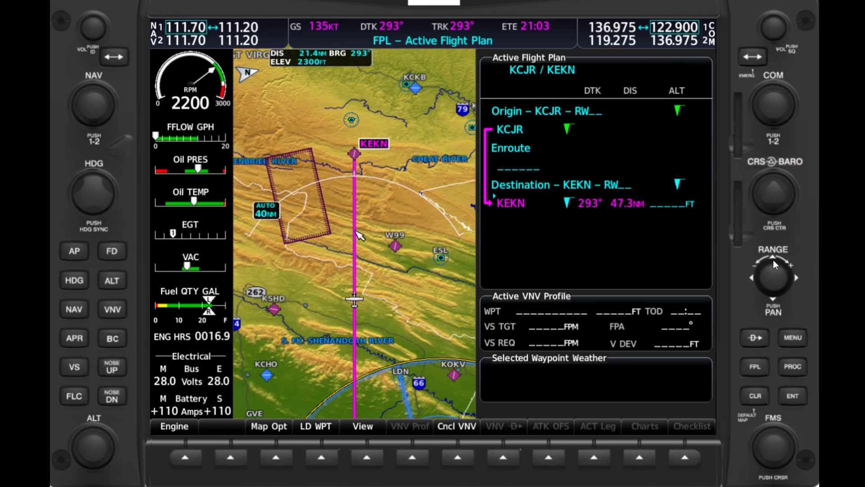
pyautogui.scroll(-2, 775, 265)
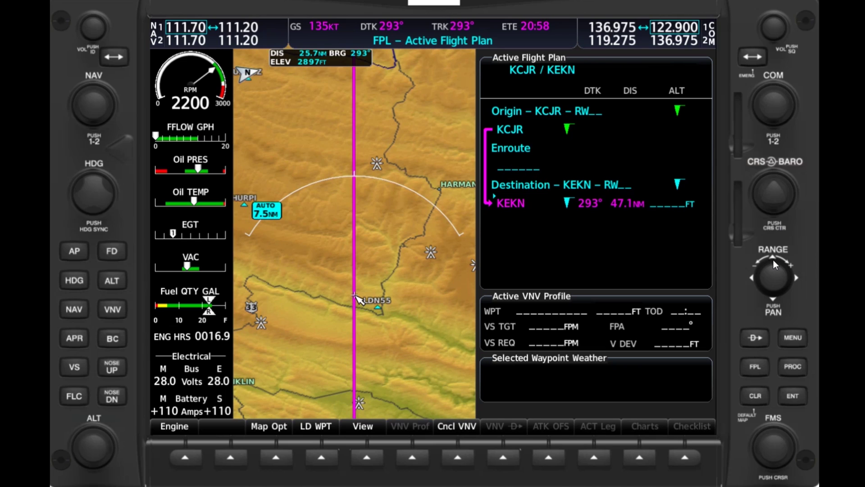
pyautogui.scroll(-2, 774, 260)
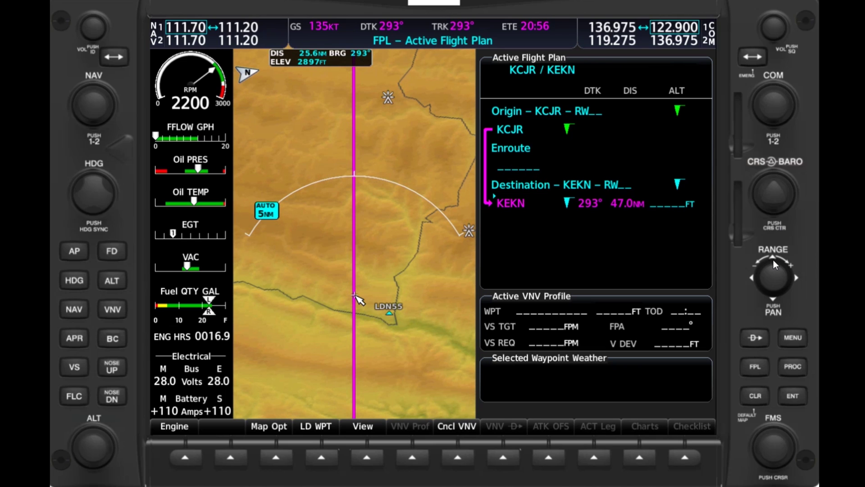
# Step: Insert the intersection LDN55 as an enroute waypoint before KEKN in the active flight plan
pyautogui.click(776, 453)
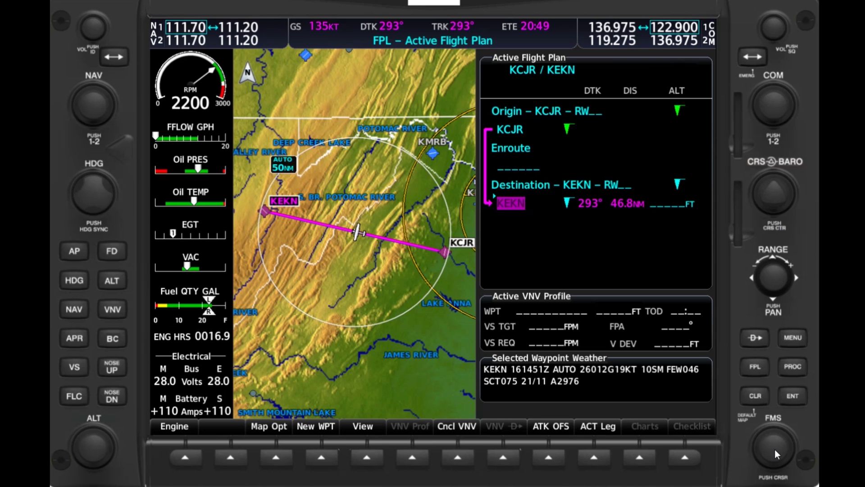
pyautogui.scroll(2, 776, 453)
pyautogui.write('LD')
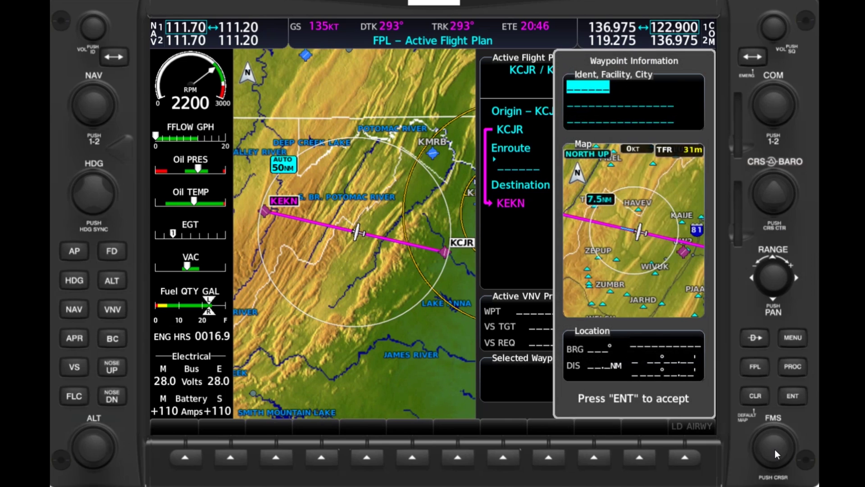
pyautogui.scroll(10, 775, 454)
pyautogui.scroll(5, 775, 453)
pyautogui.click(791, 397)
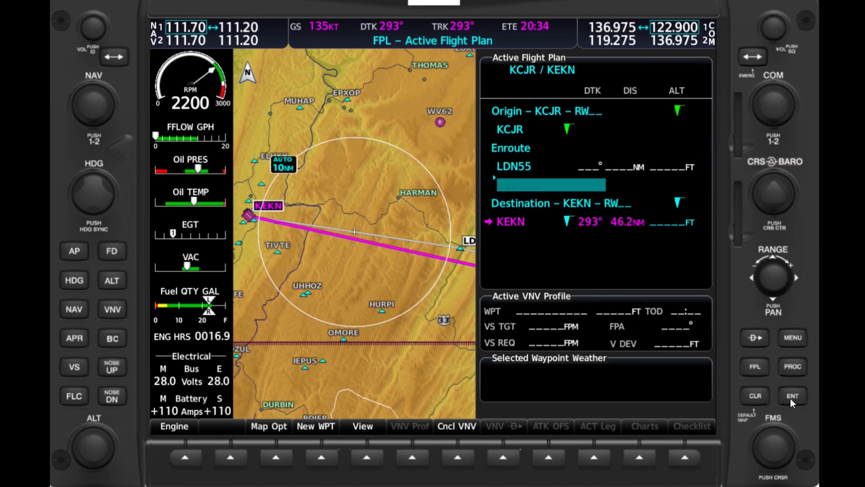
# Step: Activate a Direct To leg to LDN55 and deactivate the flight plan cursor
pyautogui.press('Up')
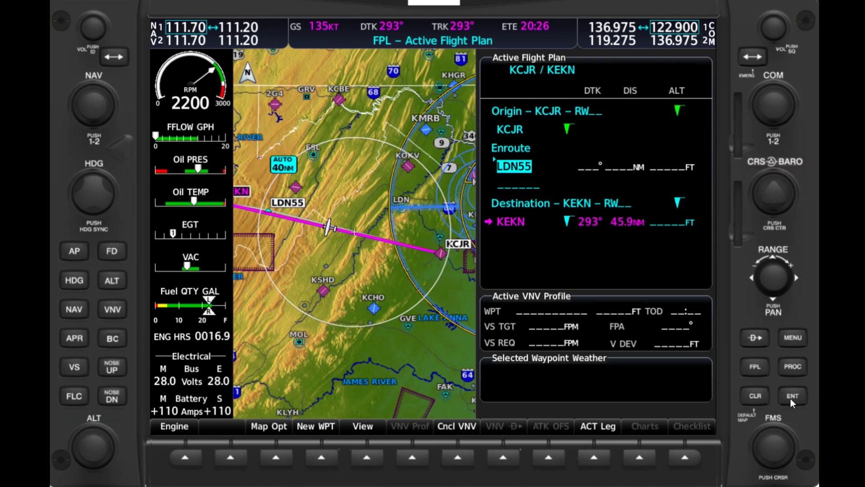
pyautogui.click(758, 341)
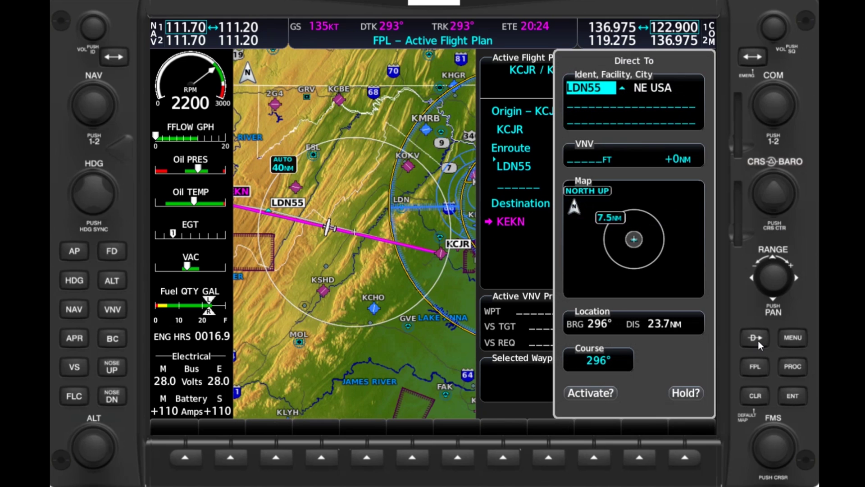
pyautogui.click(797, 397)
pyautogui.click(797, 398)
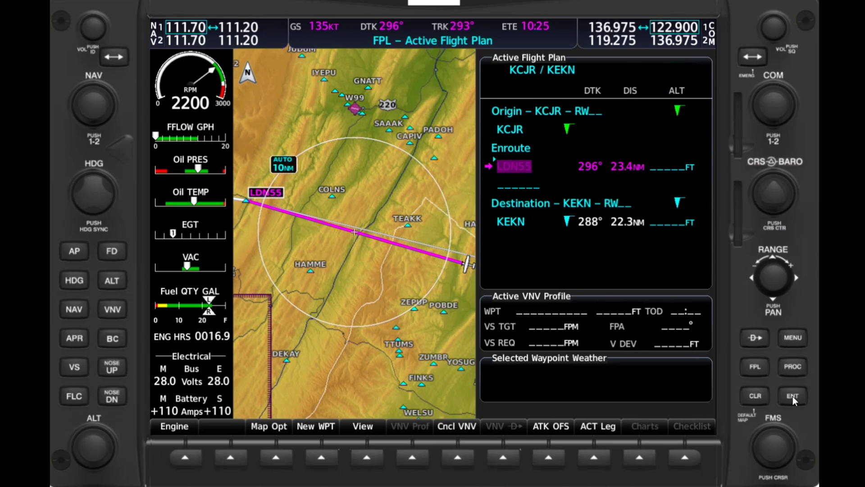
pyautogui.click(753, 370)
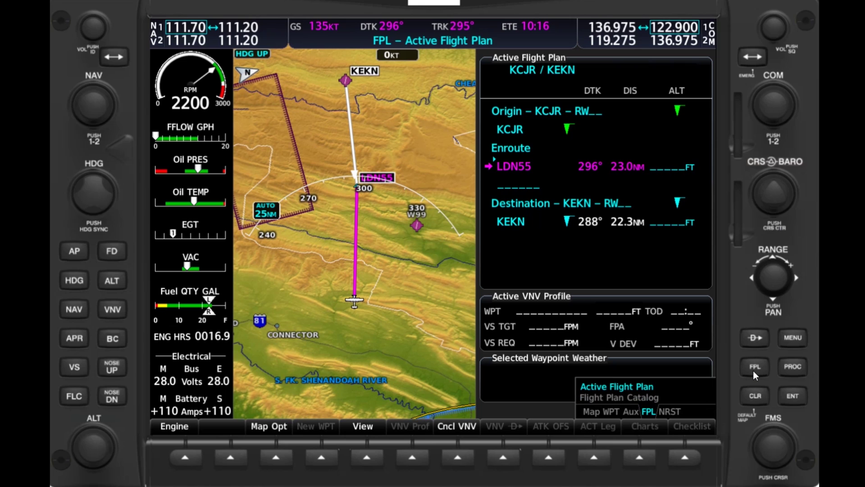
# Step: Open the WPT Intersection Information page and examine the location and nearest VOR of LDN55
pyautogui.click(753, 370)
pyautogui.click(753, 371)
pyautogui.press('Left')
pyautogui.press('Left')
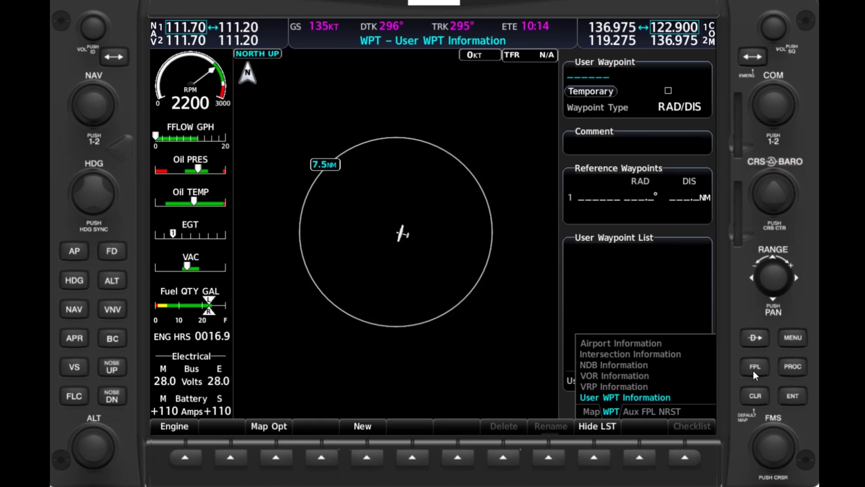
pyautogui.press('Up')
pyautogui.press('Up')
pyautogui.press('Up')
pyautogui.press('Up')
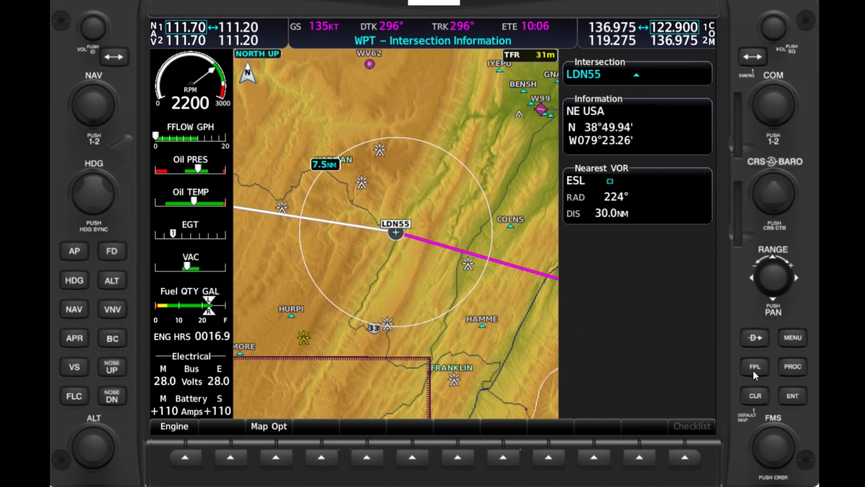
# Step: Return from the WPT group to the Active Flight Plan page
pyautogui.press('Right')
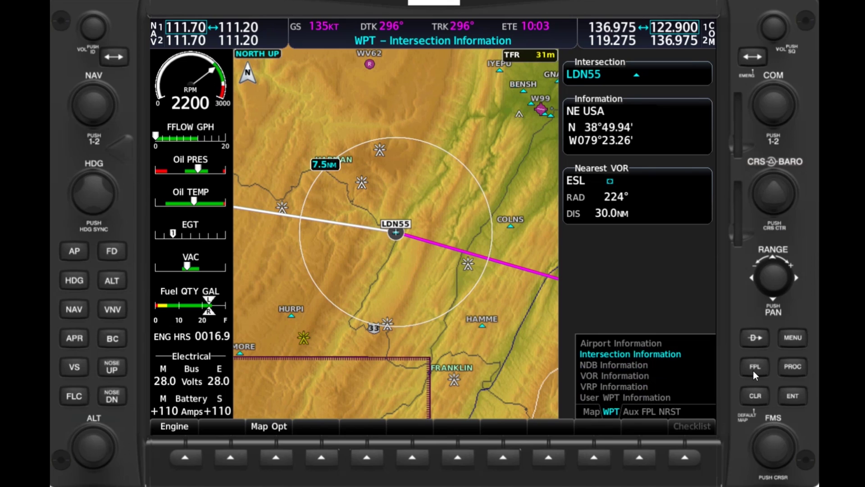
pyautogui.press('Right')
pyautogui.press('Right')
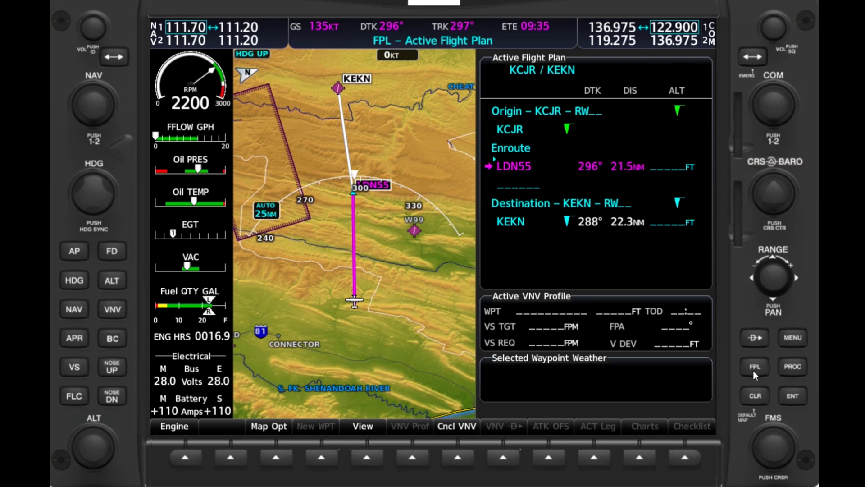
# Step: Leave the flight plan for the Aux group's Databases page and return to the Active Flight Plan page
pyautogui.click(753, 370)
pyautogui.press('Left')
pyautogui.press('Left')
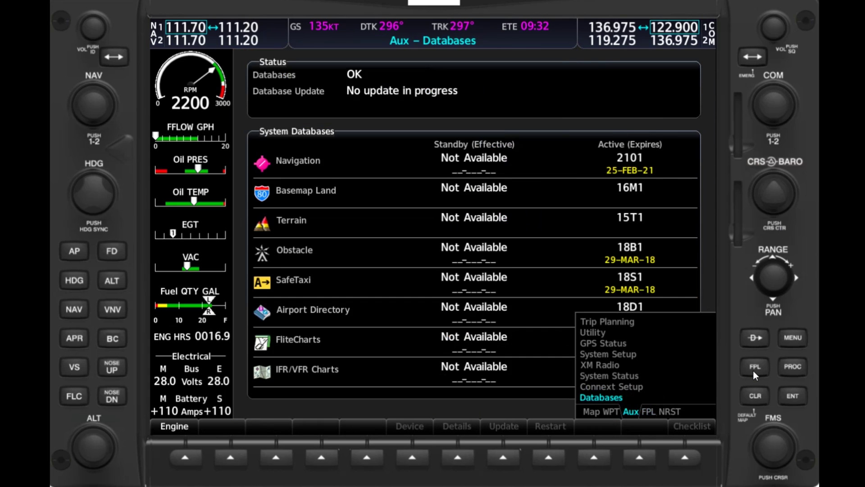
pyautogui.press('Up')
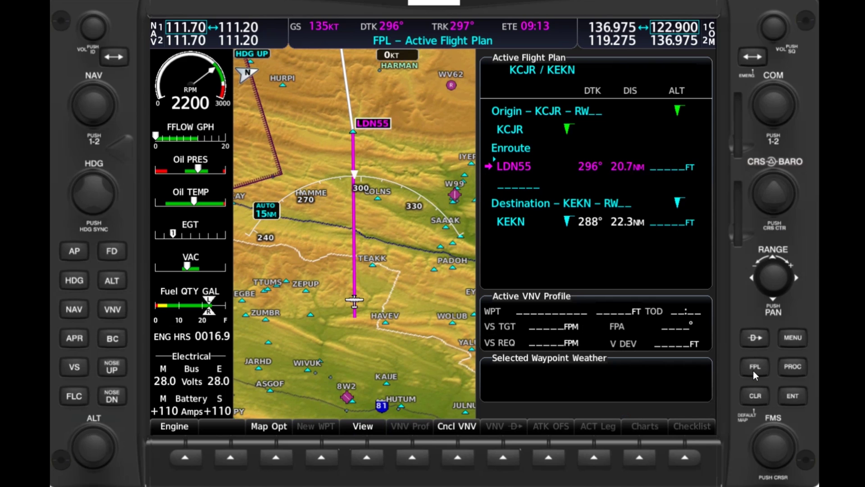
# Step: Set the altitude constraint of destination KEKN to 3000 ft in the active flight plan
pyautogui.click(778, 453)
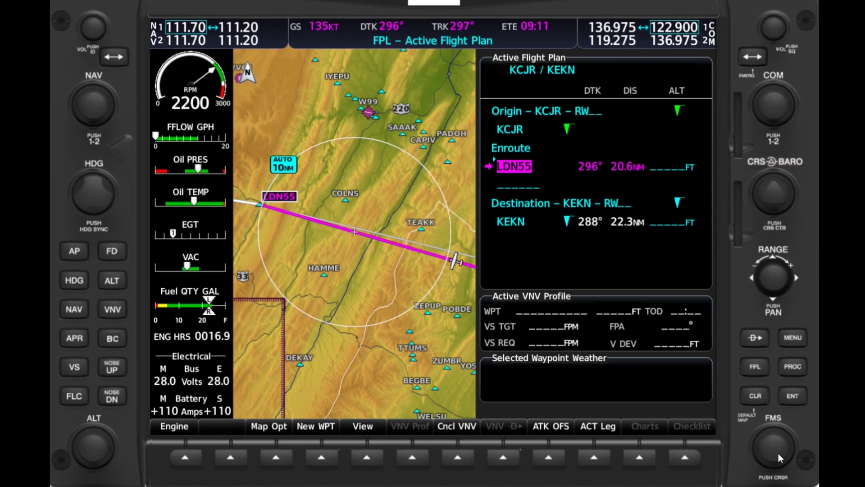
pyautogui.scroll(-4, 778, 454)
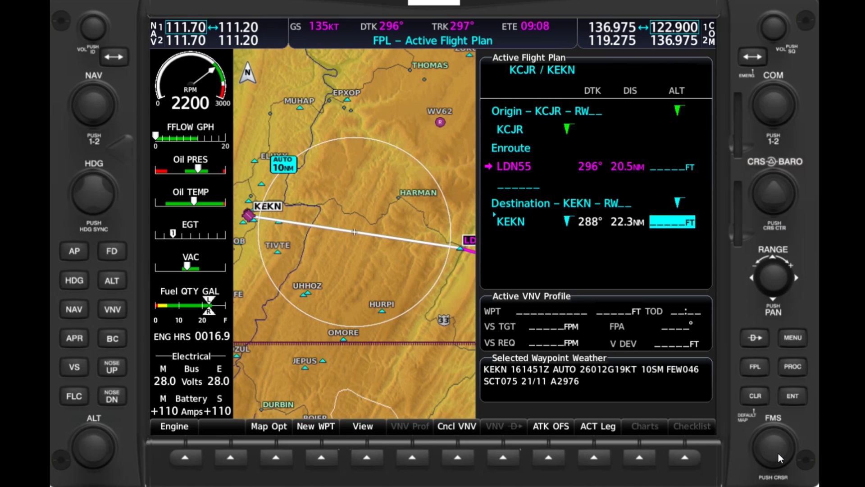
pyautogui.scroll(2, 778, 454)
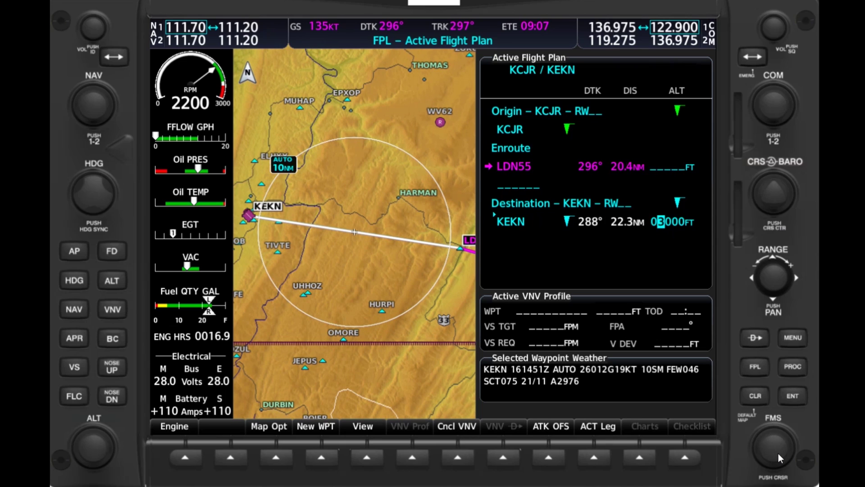
pyautogui.click(795, 396)
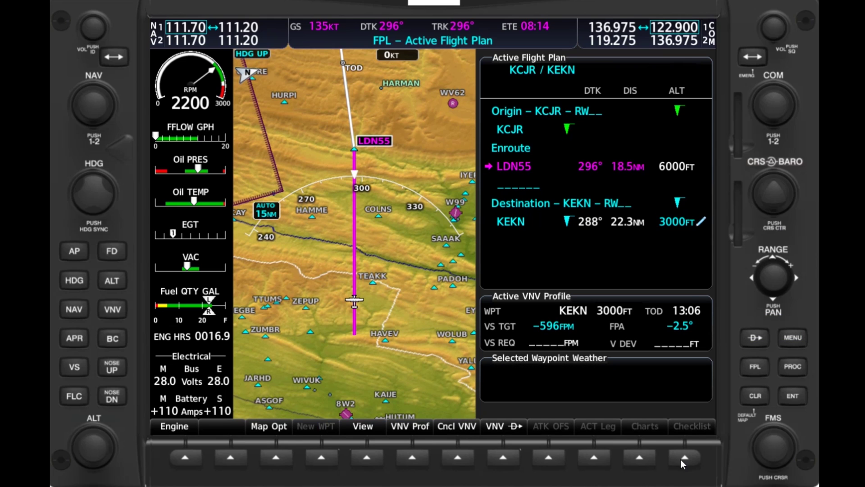
# Step: Open the Navigation Map page and show the vertical situation display (VSD) inset below the map
pyautogui.scroll(2, 680, 460)
pyautogui.scroll(2, 680, 459)
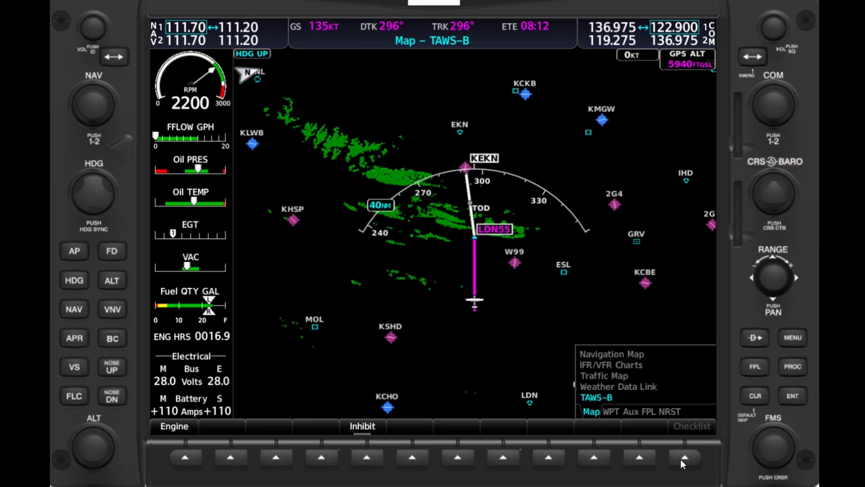
pyautogui.click(275, 460)
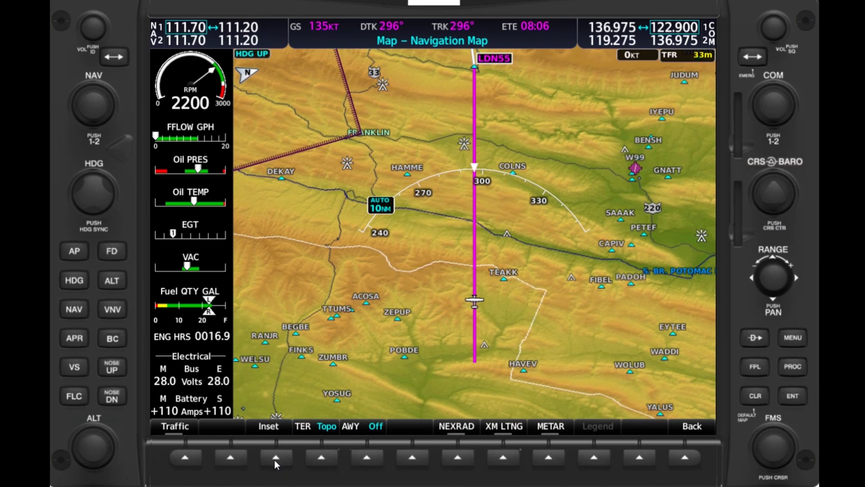
pyautogui.click(275, 460)
pyautogui.click(275, 460)
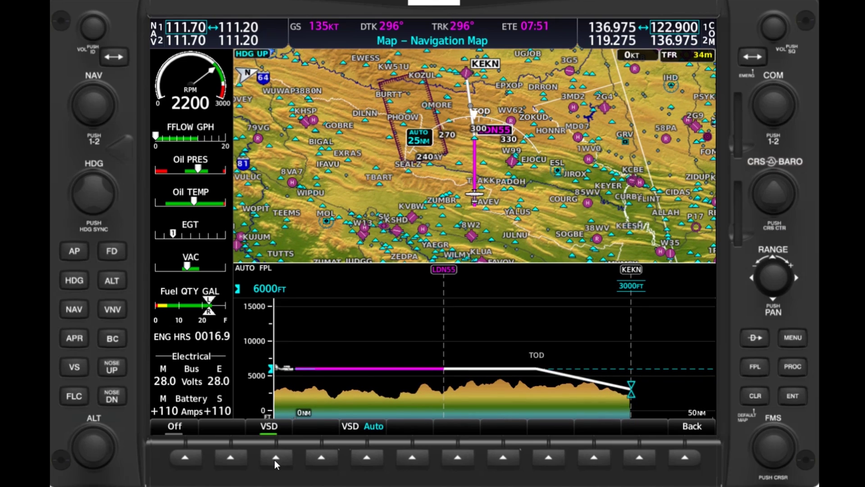
# Step: Return to the Active Flight Plan page and set the flight path angle of the active VNV profile to -3.5°
pyautogui.press('Right')
pyautogui.press('Right')
pyautogui.press('Right')
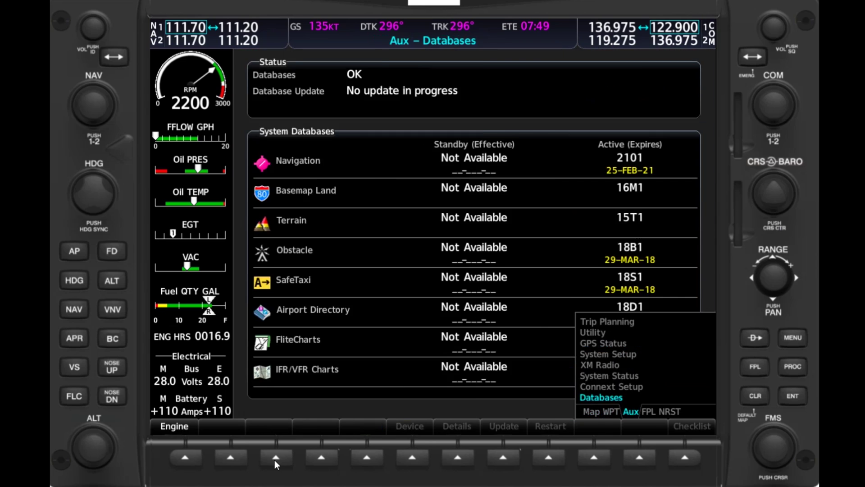
pyautogui.scroll(-5, 774, 449)
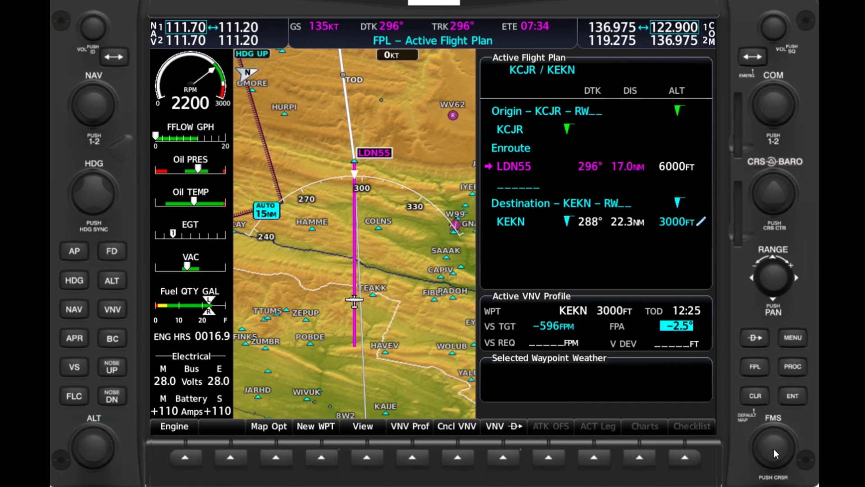
pyautogui.scroll(1, 774, 448)
pyautogui.press('Right')
pyautogui.scroll(-1, 775, 449)
pyautogui.scroll(-4, 774, 449)
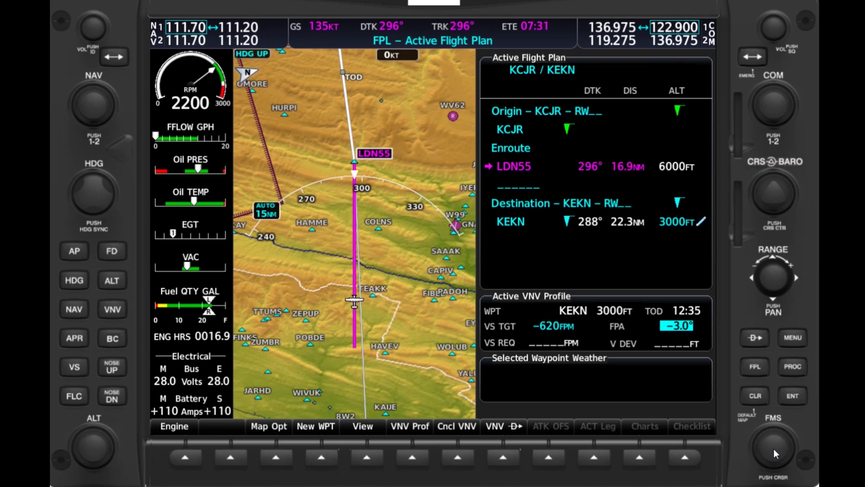
pyautogui.scroll(-2, 774, 449)
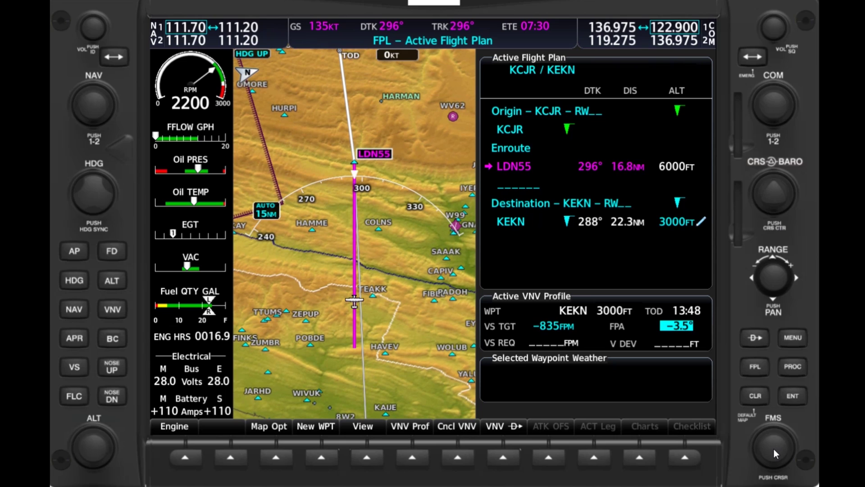
# Step: Vary the VNV flight path angle as shallow as -2.8°, bring it back to -3.5° and deactivate the flight plan cursor
pyautogui.scroll(4, 775, 448)
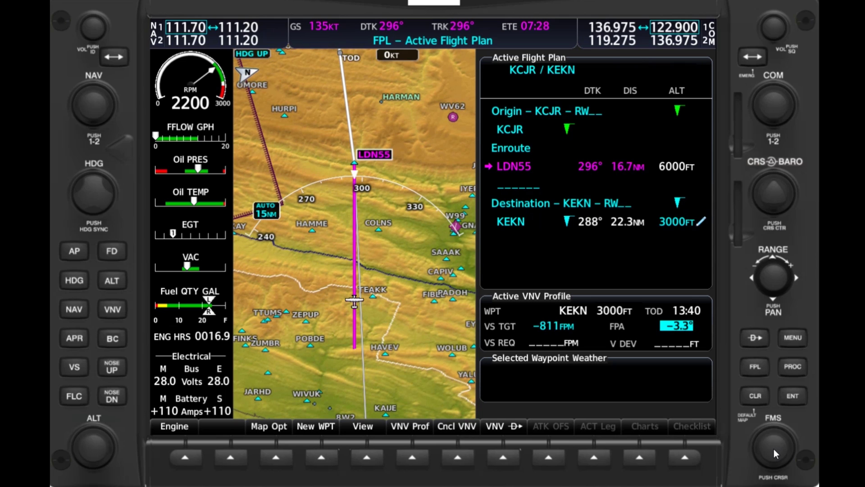
pyautogui.scroll(4, 774, 449)
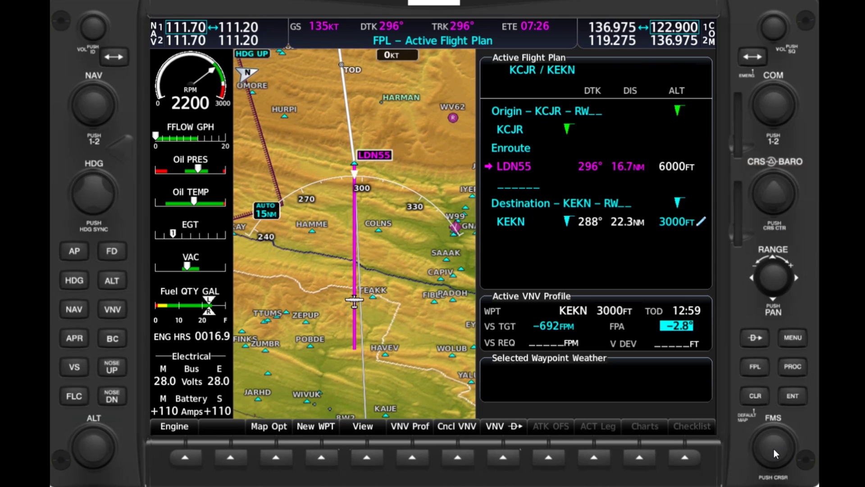
pyautogui.scroll(-6, 774, 449)
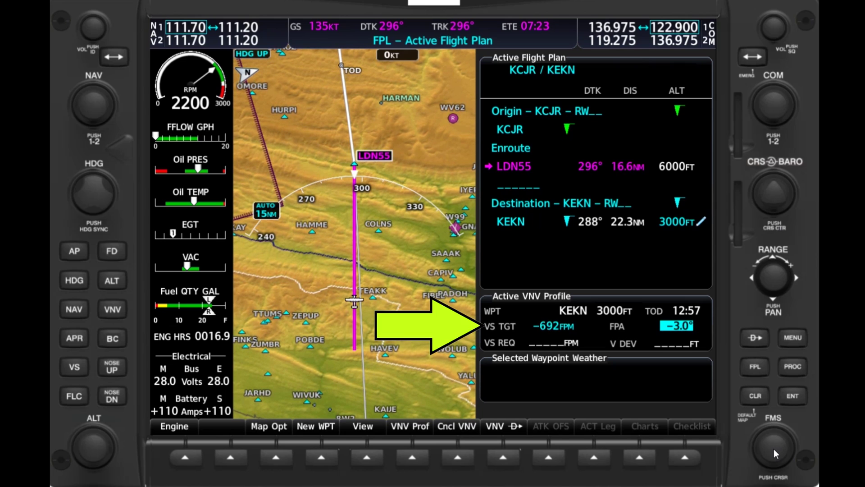
pyautogui.scroll(-2, 775, 449)
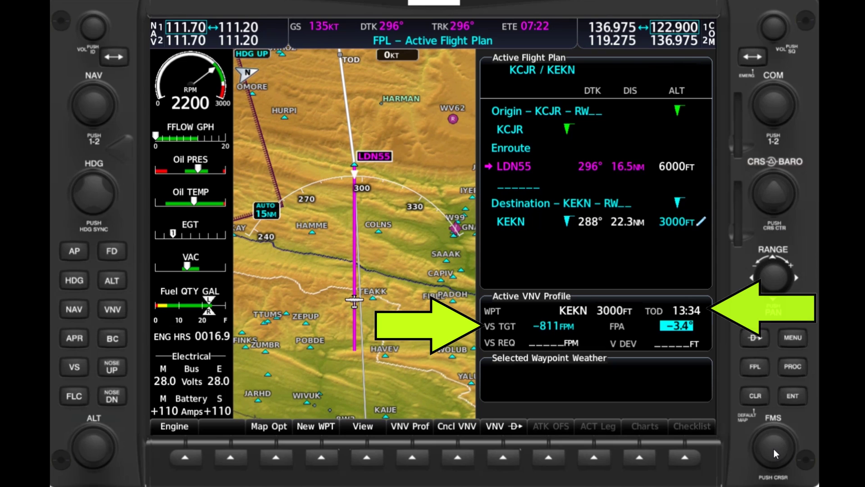
pyautogui.click(774, 449)
# Step: Review the descent profile on the Navigation Map's vertical situation display and return to the Active Flight Plan page
pyautogui.scroll(3, 774, 445)
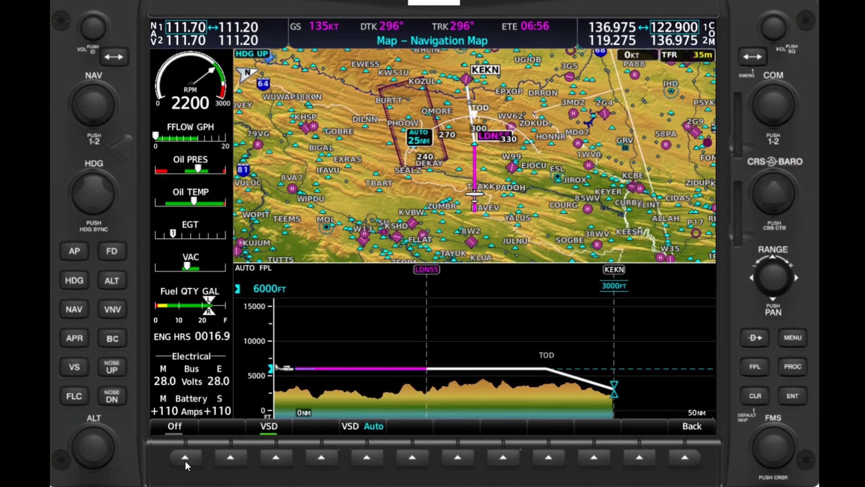
pyautogui.click(186, 457)
pyautogui.press('pagedown')
pyautogui.press('pagedown')
pyautogui.press('pagedown')
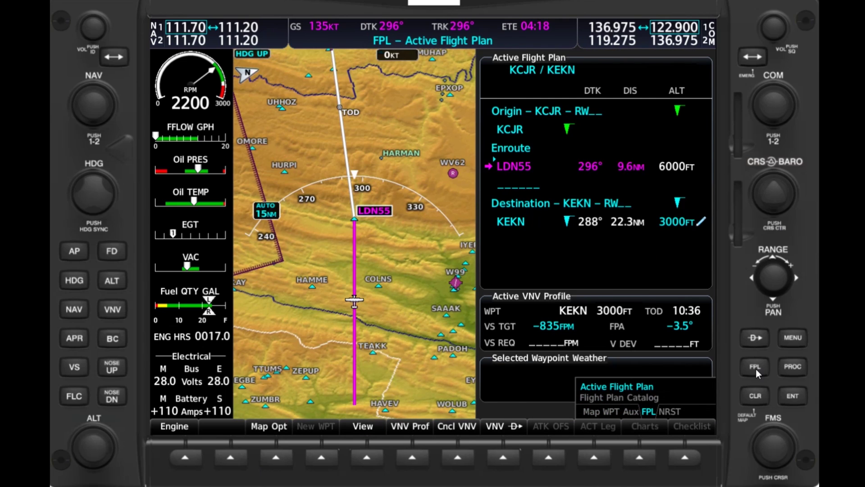
# Step: View the Flight Plan Catalog page and open the page menu of the Active Flight Plan page
pyautogui.click(756, 369)
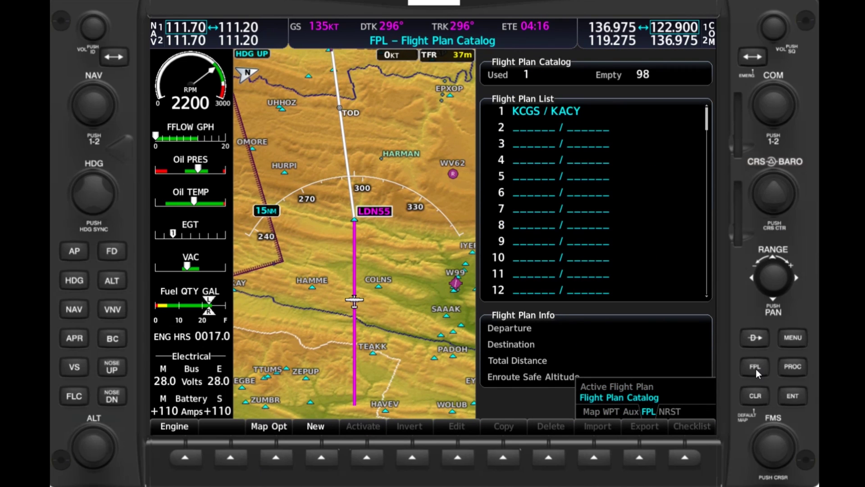
pyautogui.click(756, 369)
pyautogui.click(794, 337)
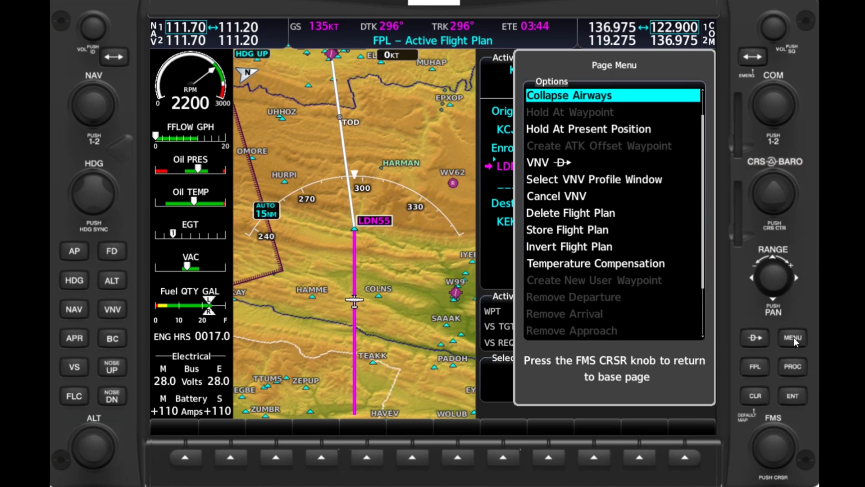
# Step: Examine W99, WV62, 8W2 and KEKN on the Nearest Airports page and move on to the Nearest Intersections page
pyautogui.scroll(1, 773, 452)
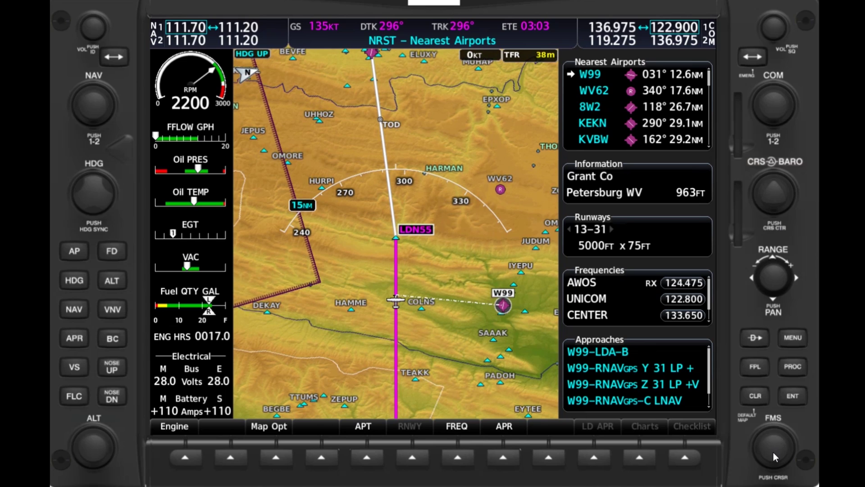
pyautogui.click(774, 453)
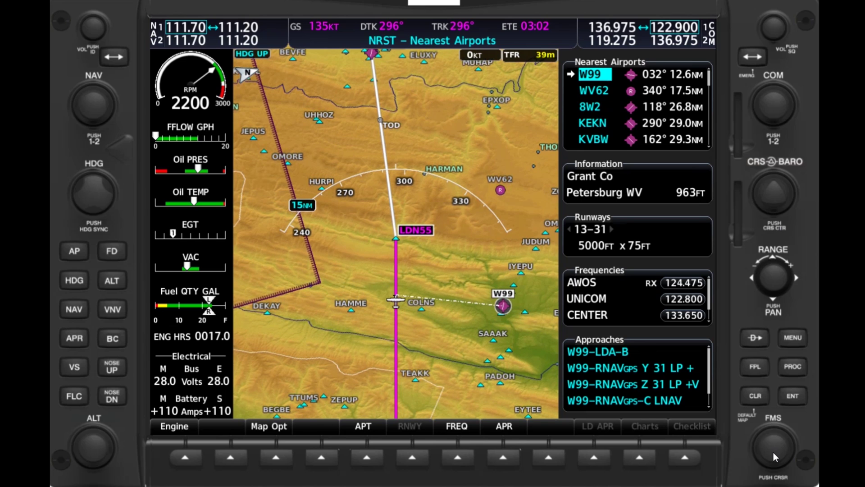
pyautogui.scroll(-1, 773, 452)
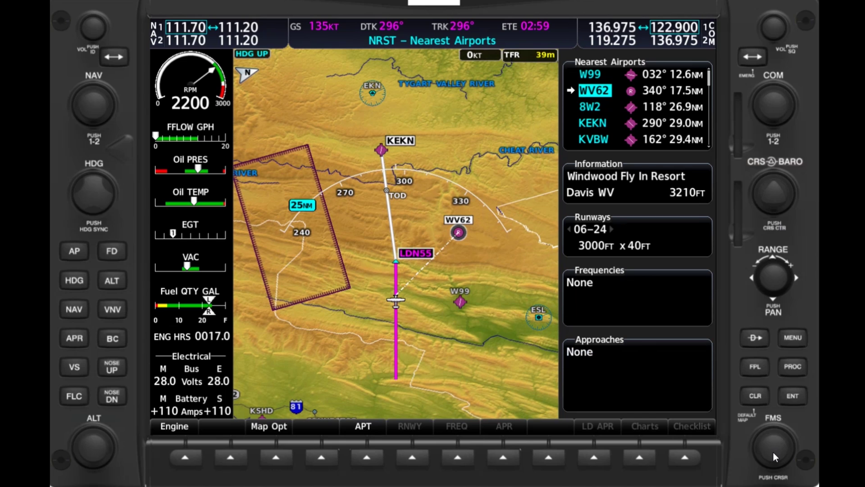
pyautogui.click(773, 452)
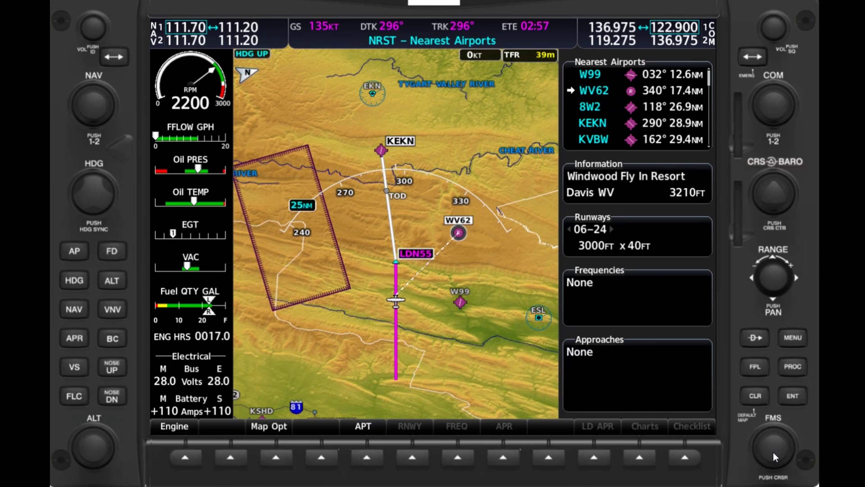
pyautogui.scroll(-1, 774, 452)
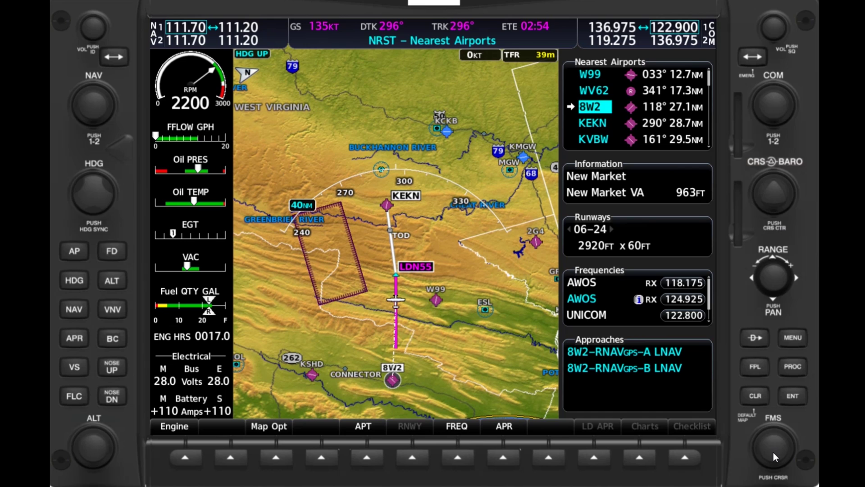
pyautogui.scroll(-1, 773, 452)
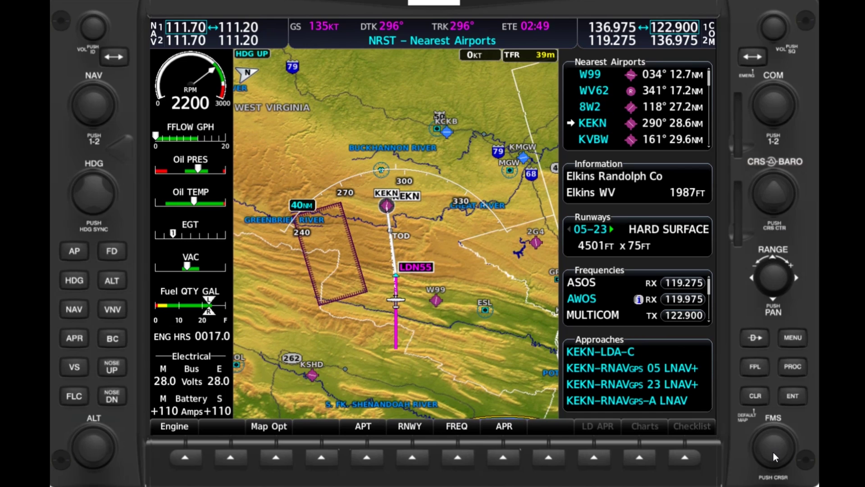
pyautogui.scroll(-1, 774, 452)
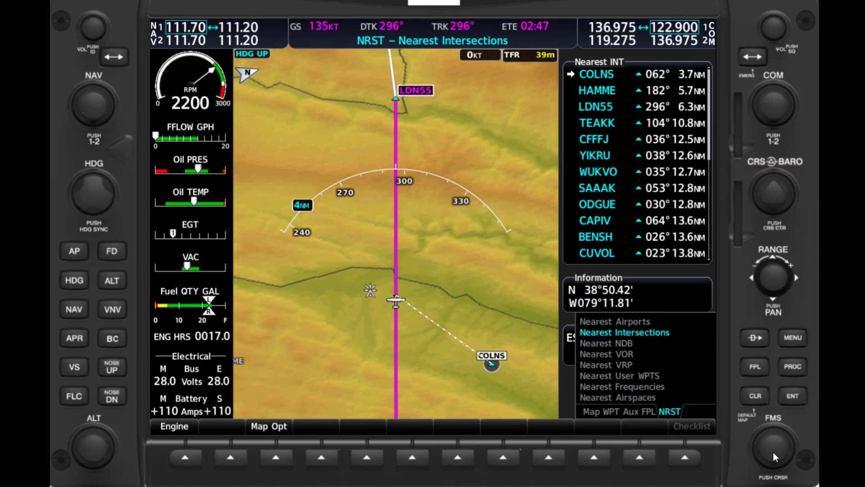